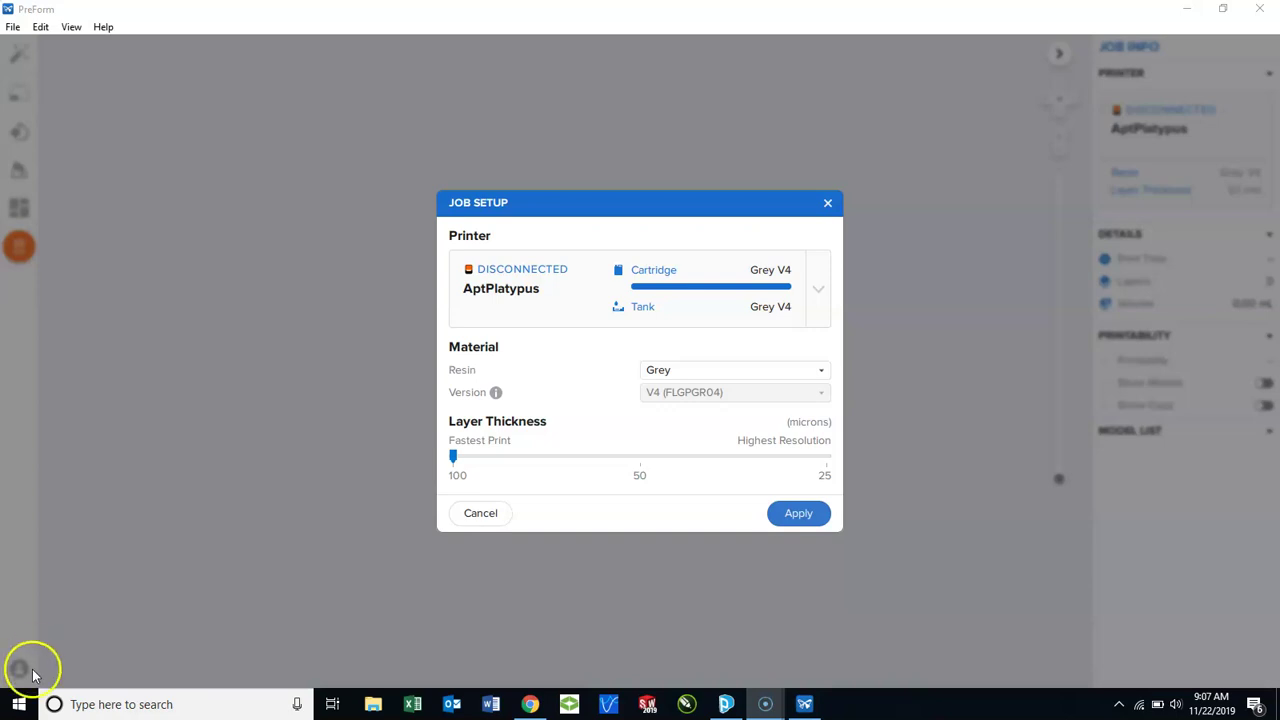
# Launch PreForm and review the printer card in Job Setup (Grey V4 resin, 100-micron layers).
pyautogui.click(131, 703)
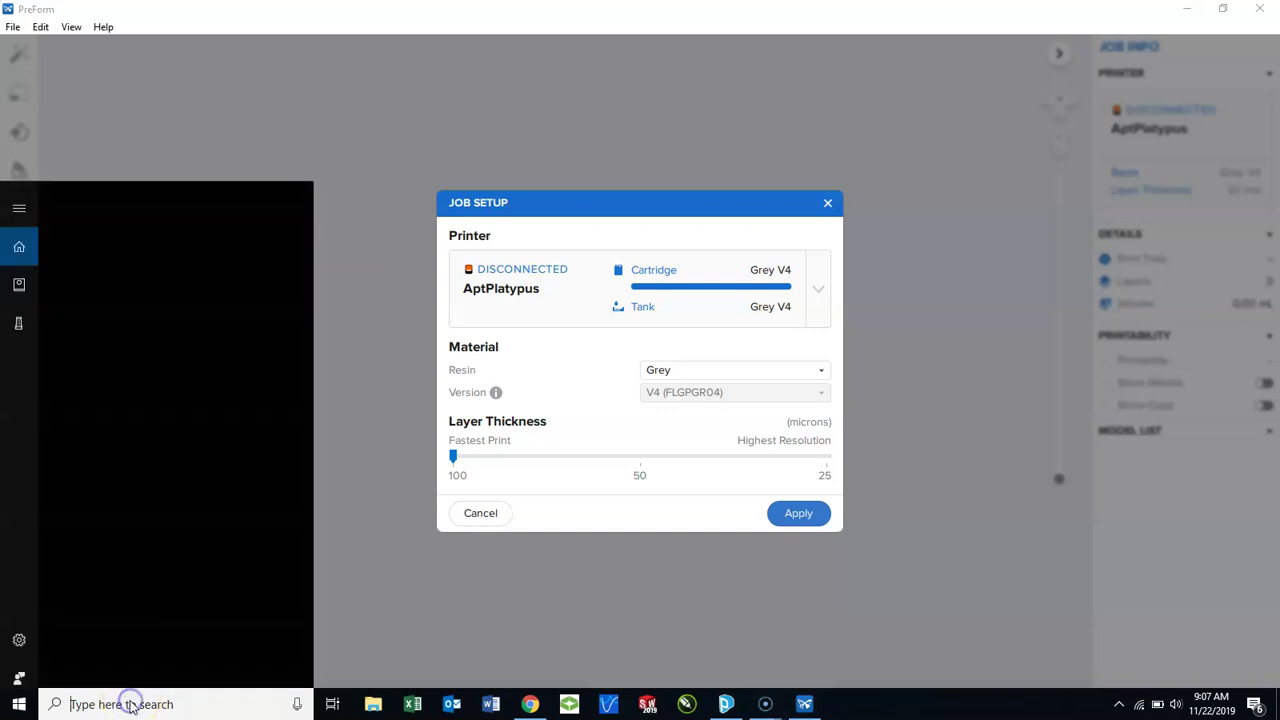
pyautogui.write('preform')
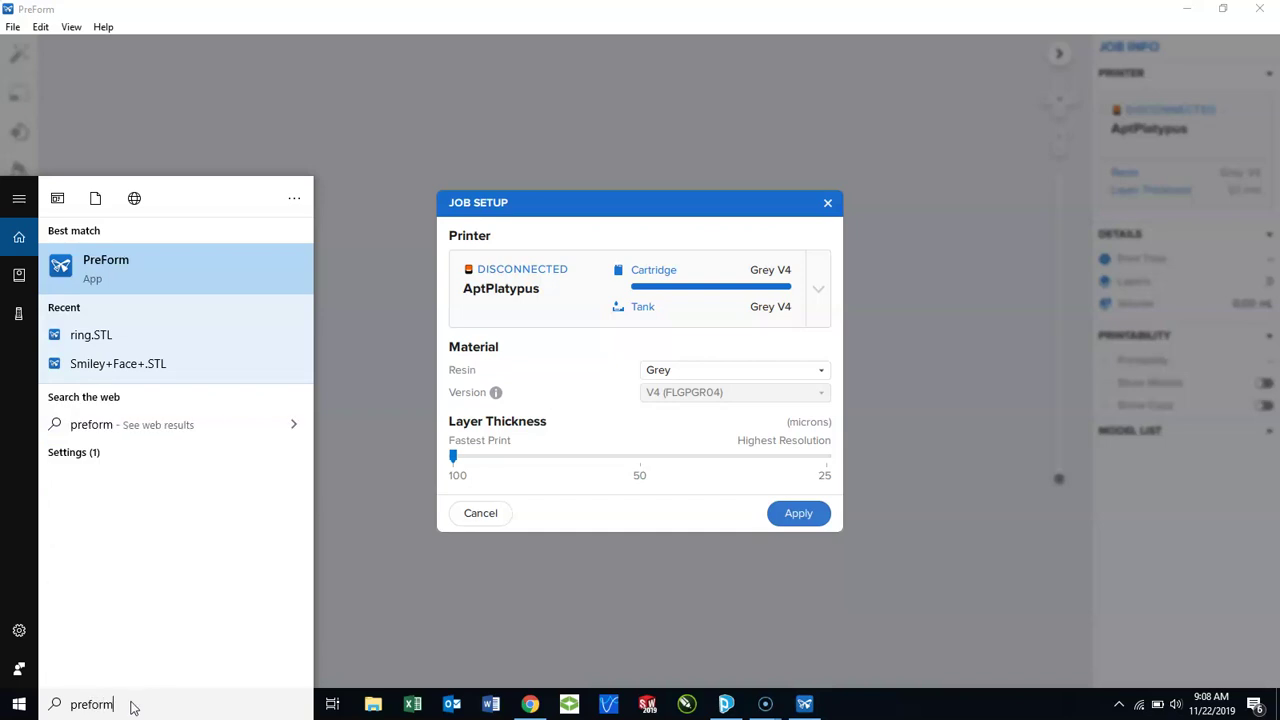
pyautogui.click(503, 565)
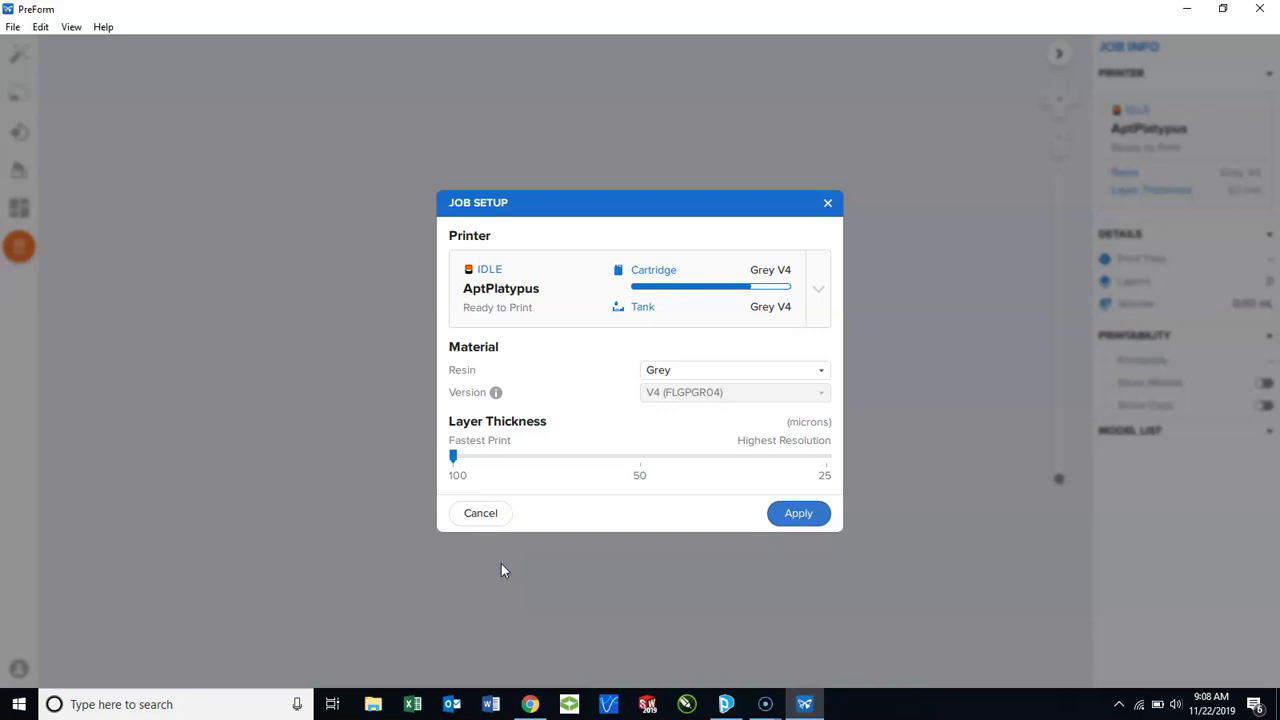
pyautogui.moveTo(726, 704)
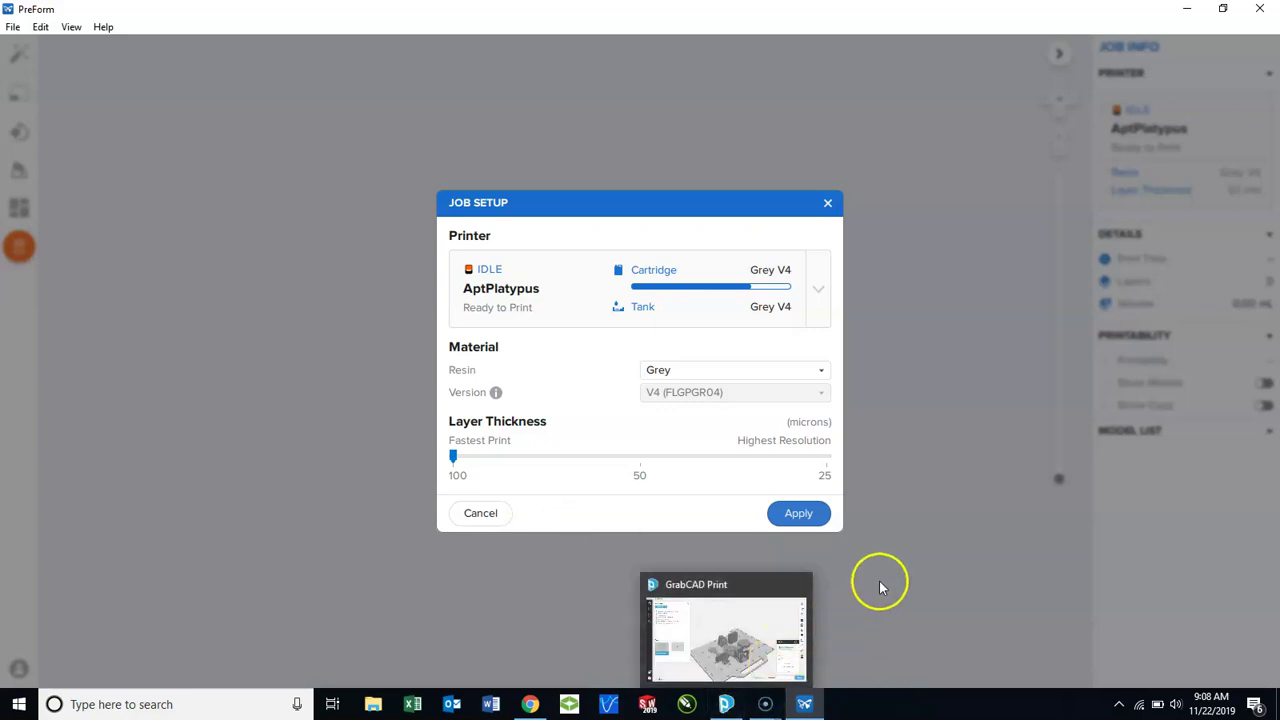
pyautogui.click(496, 306)
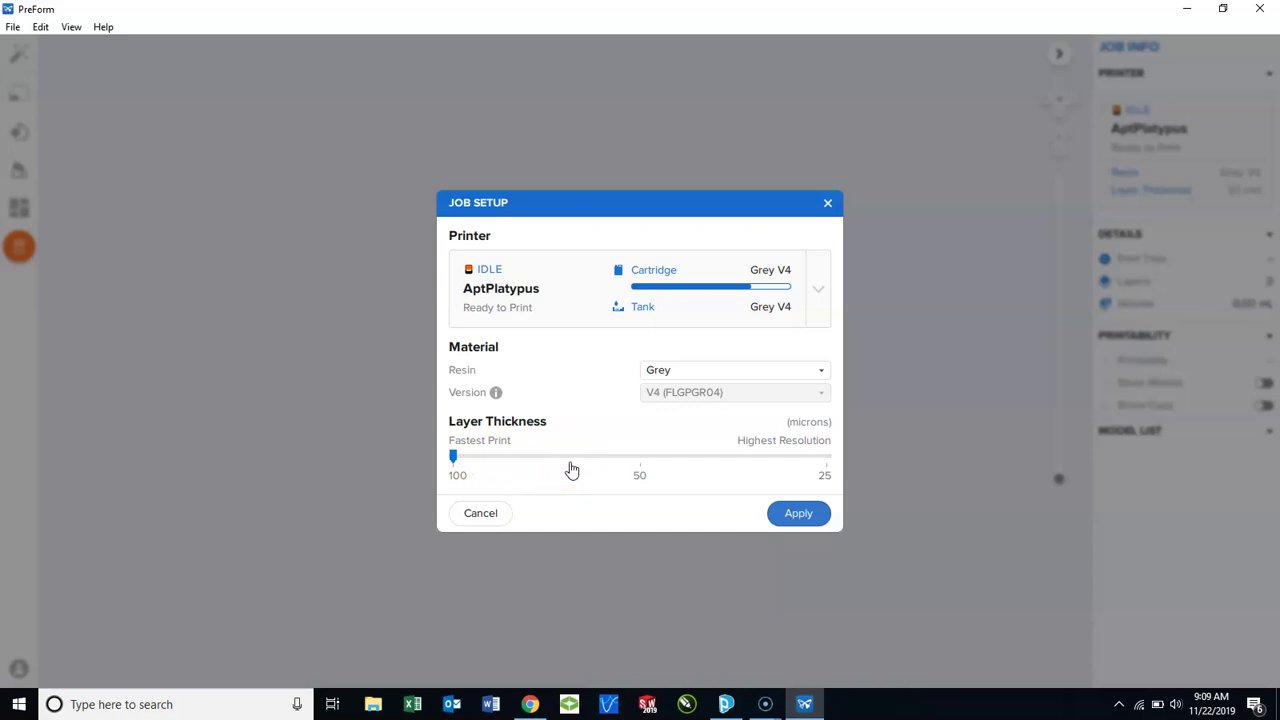
# Apply the Grey V4 100-micron job setup and open ring.STL from File > Open.
pyautogui.click(796, 518)
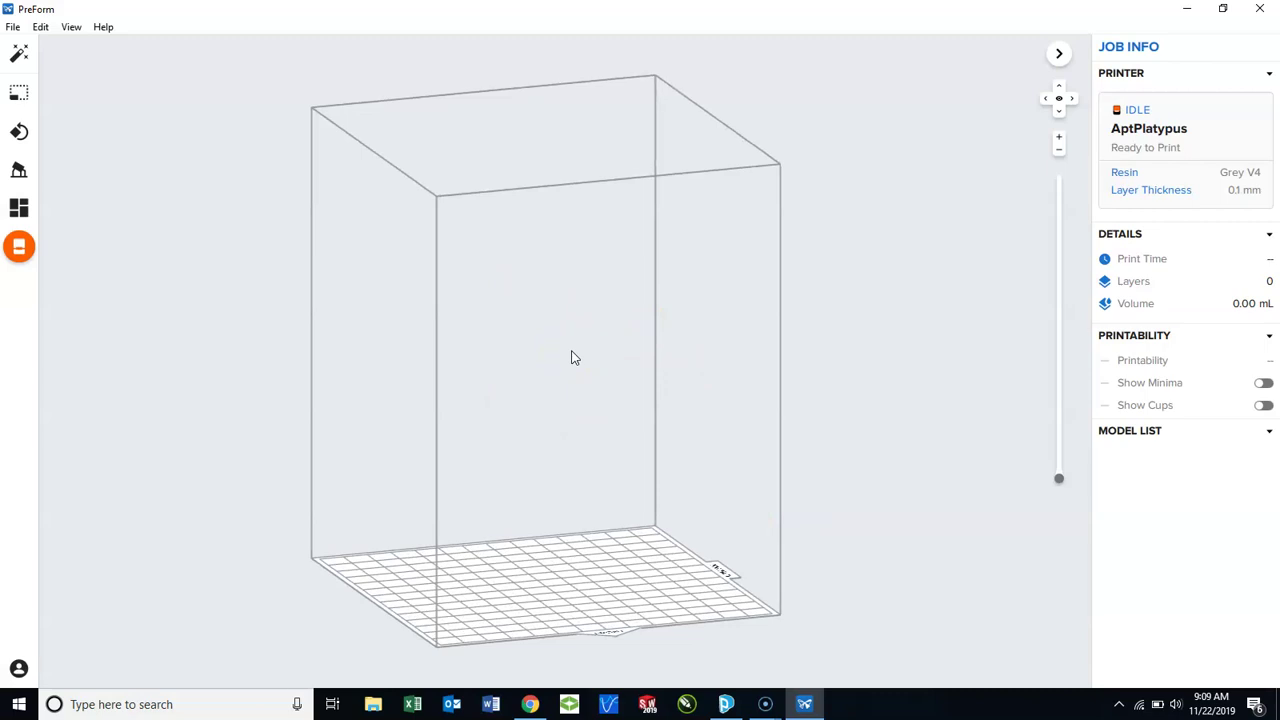
pyautogui.click(13, 28)
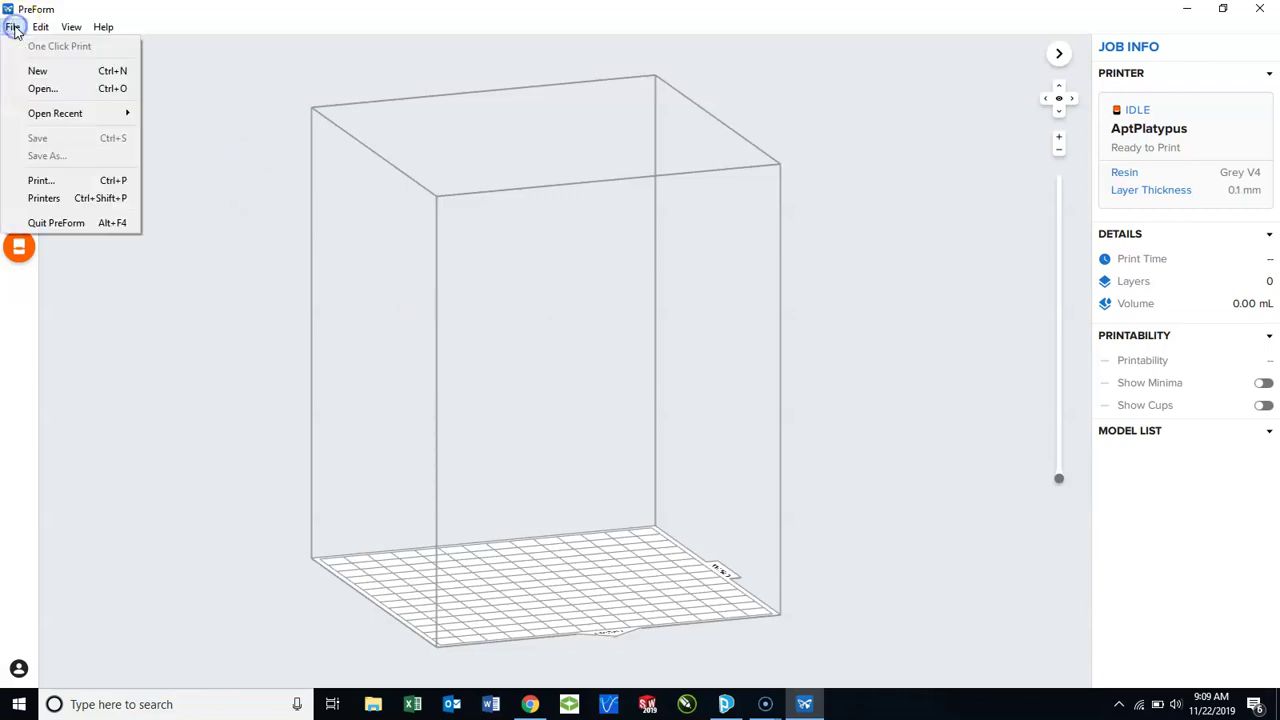
pyautogui.click(42, 88)
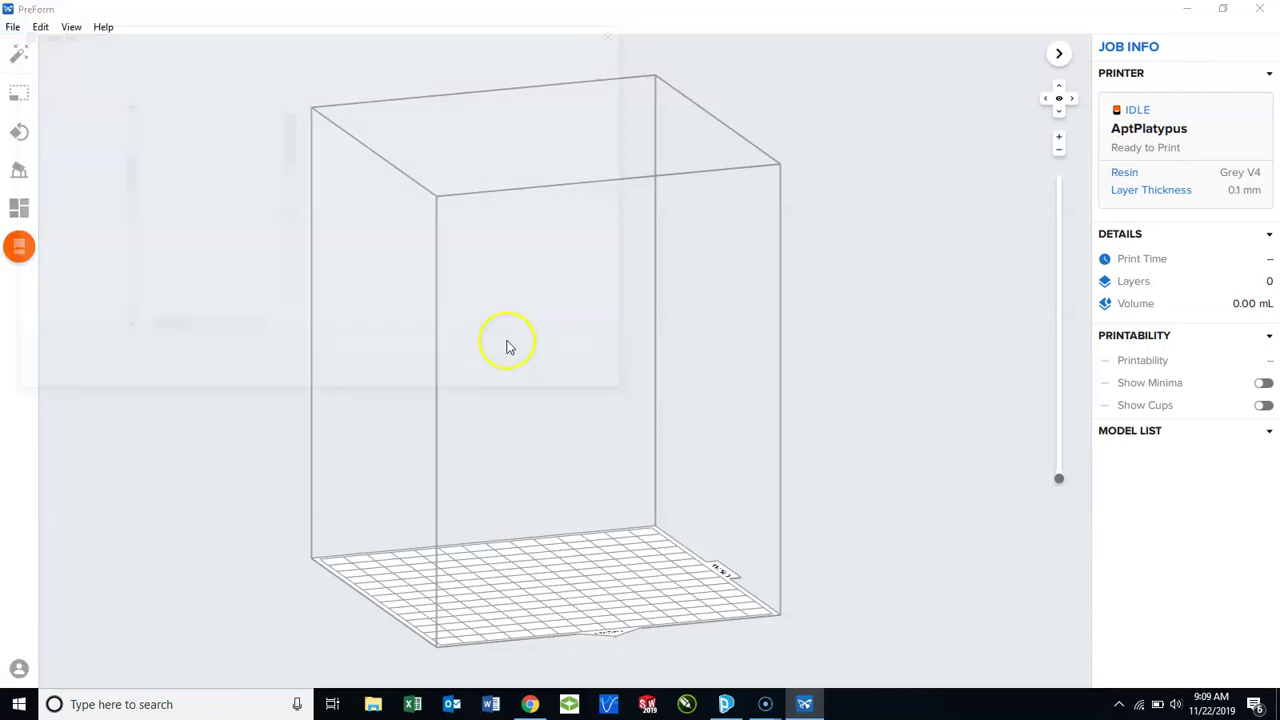
pyautogui.moveTo(290, 130); pyautogui.dragTo(291, 294)
pyautogui.click(180, 313)
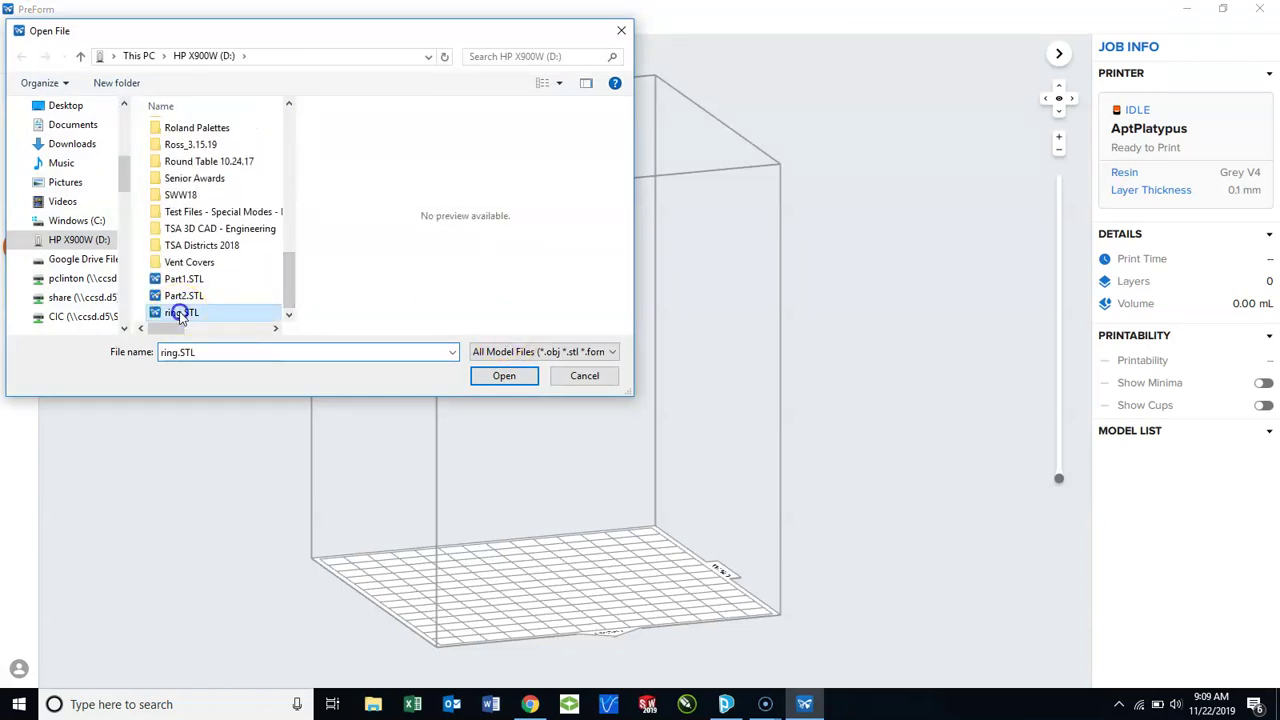
pyautogui.click(504, 376)
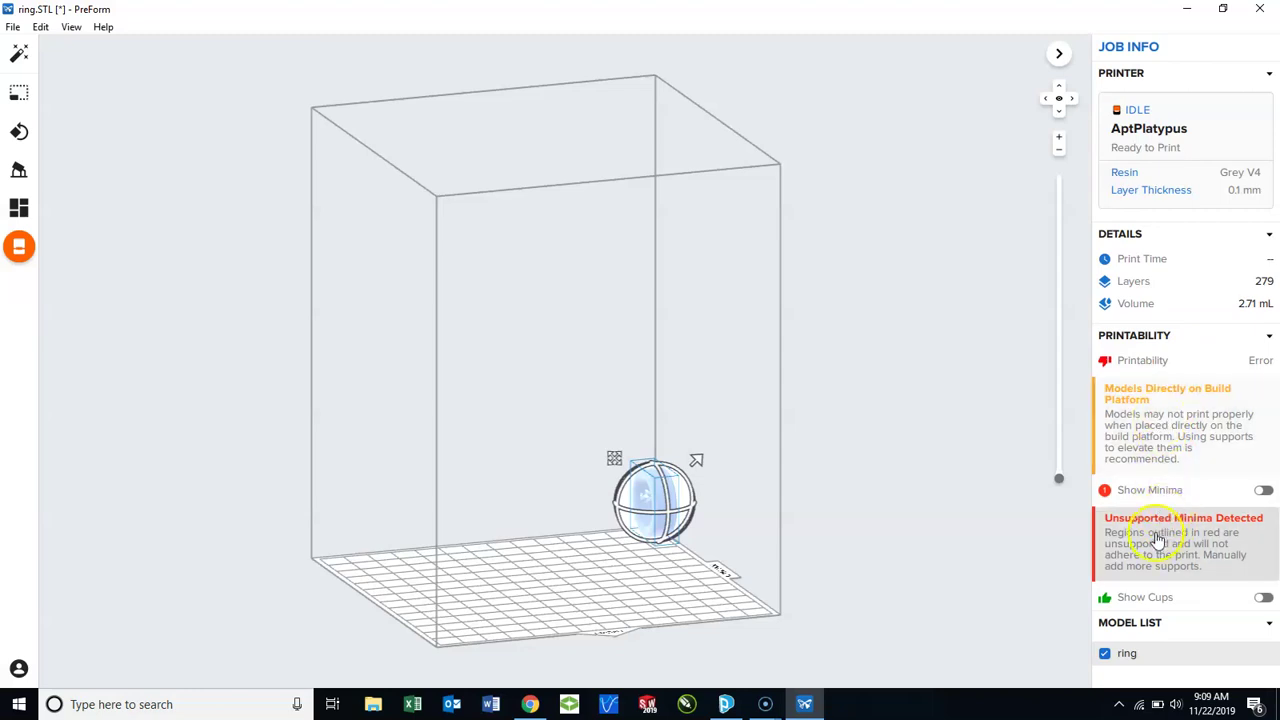
# Zoom in and move the ring toward the front-left of the build platform.
pyautogui.scroll(-3, 655, 508)
pyautogui.scroll(5, 660, 512)
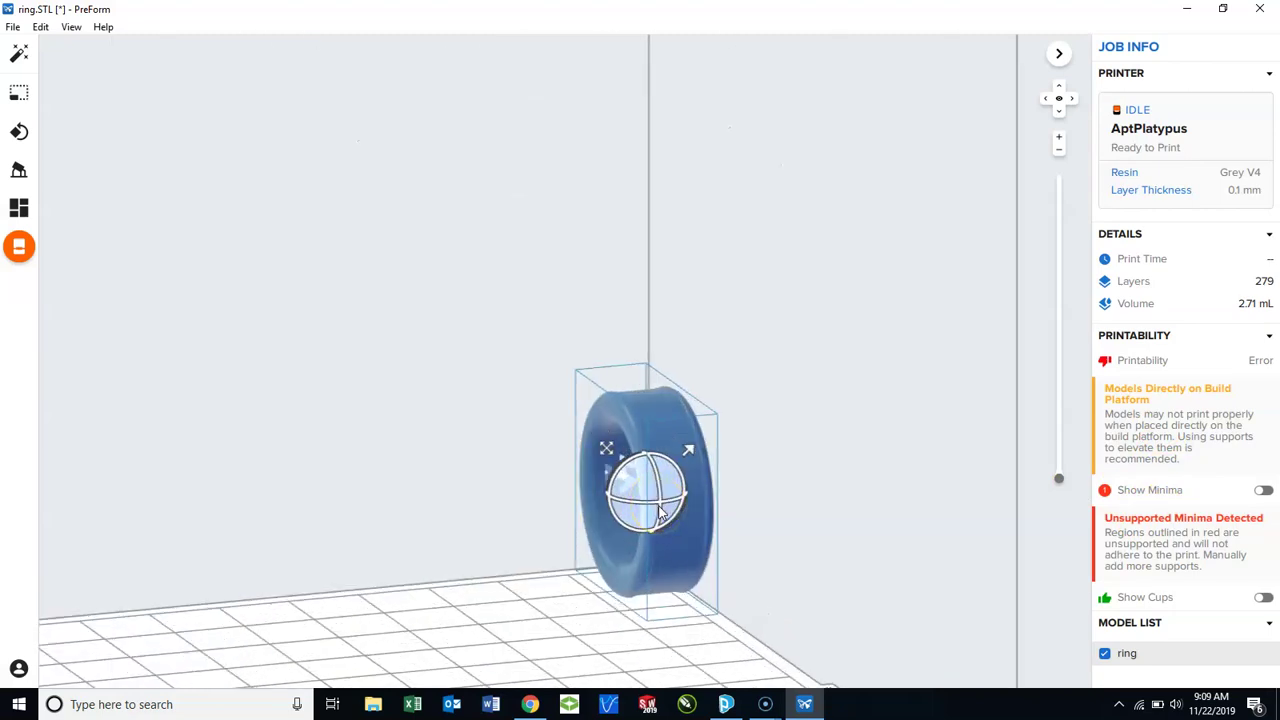
pyautogui.scroll(2, 660, 512)
pyautogui.scroll(1, 660, 512)
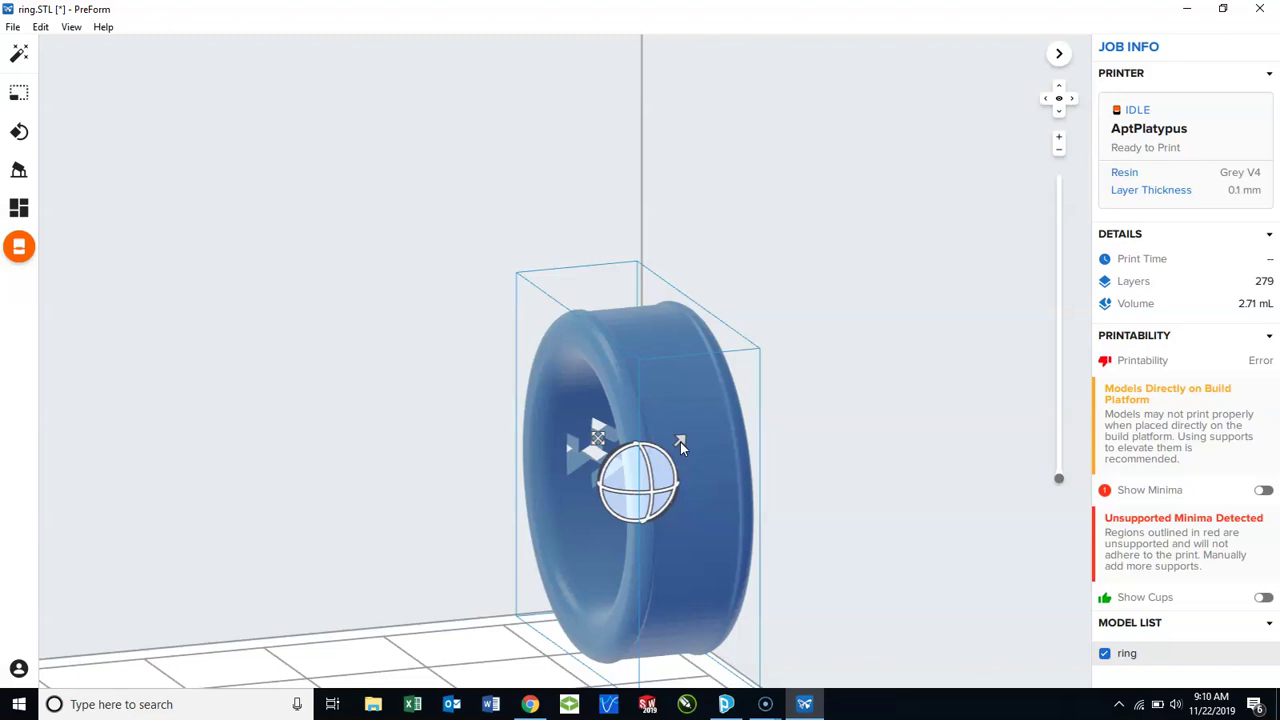
pyautogui.scroll(-3, 594, 446)
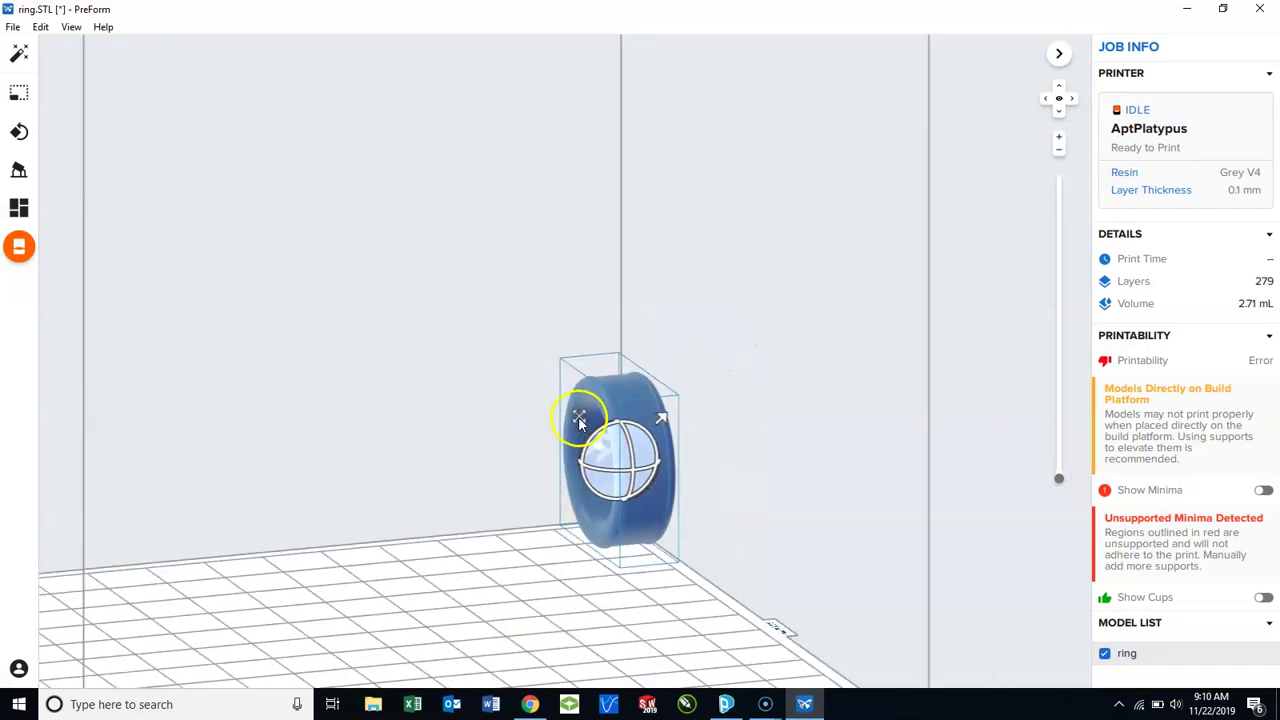
pyautogui.moveTo(577, 418)
pyautogui.mouseDown()
pyautogui.moveTo(525, 475)
pyautogui.moveTo(452, 508)
pyautogui.mouseUp()
# Rotate the ring slightly so it slices into 281 layers.
pyautogui.click(490, 575)
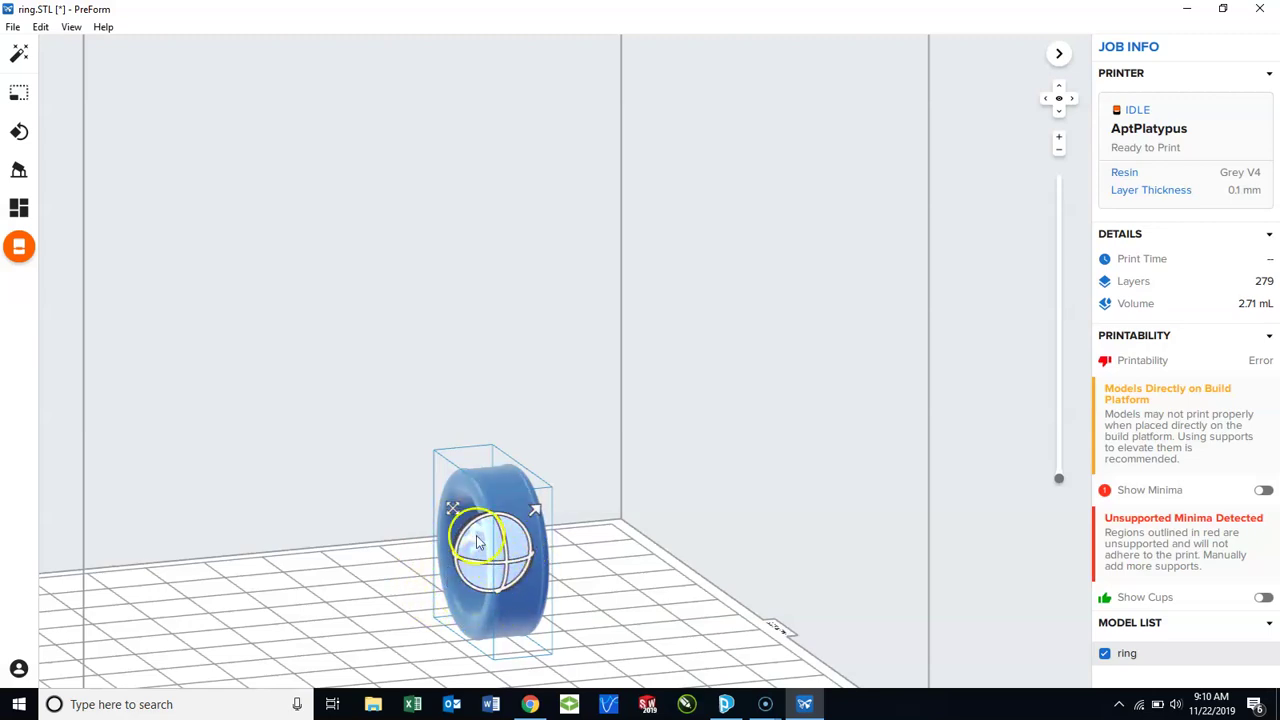
pyautogui.moveTo(476, 528)
pyautogui.mouseDown()
pyautogui.moveTo(478, 568)
pyautogui.moveTo(485, 545)
pyautogui.moveTo(471, 557)
pyautogui.moveTo(493, 543)
pyautogui.mouseUp()
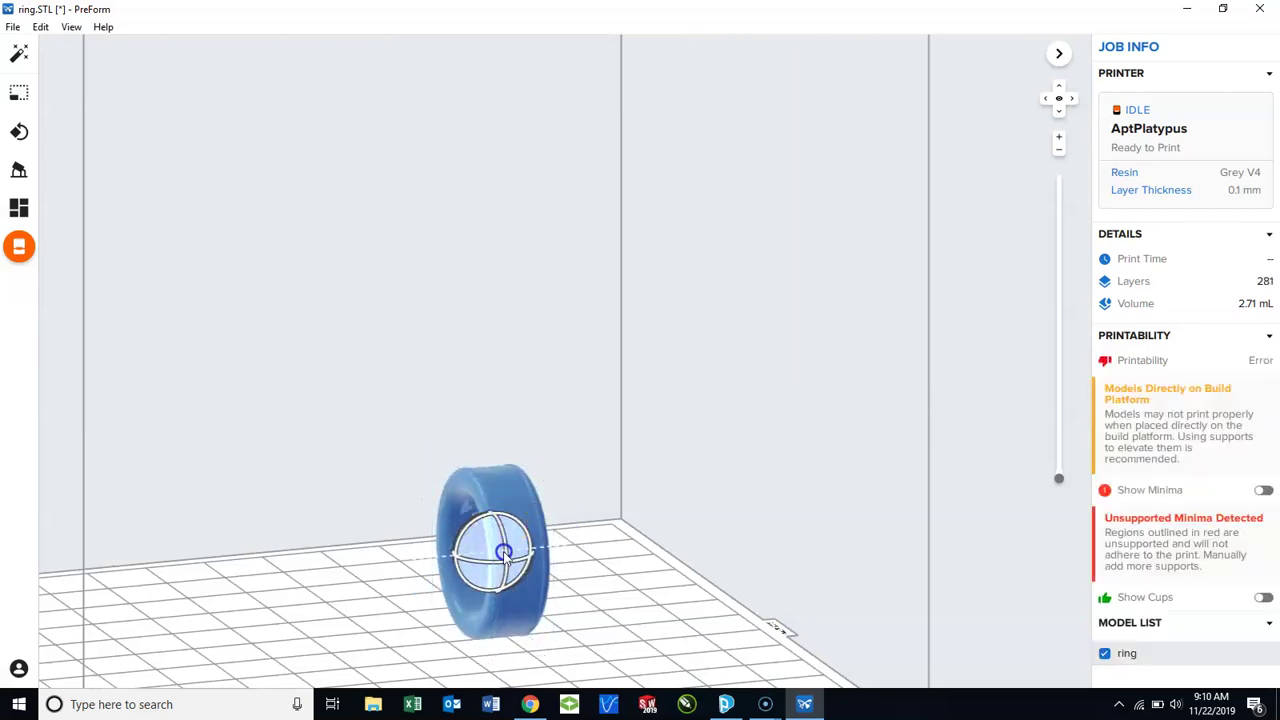
pyautogui.click(729, 591)
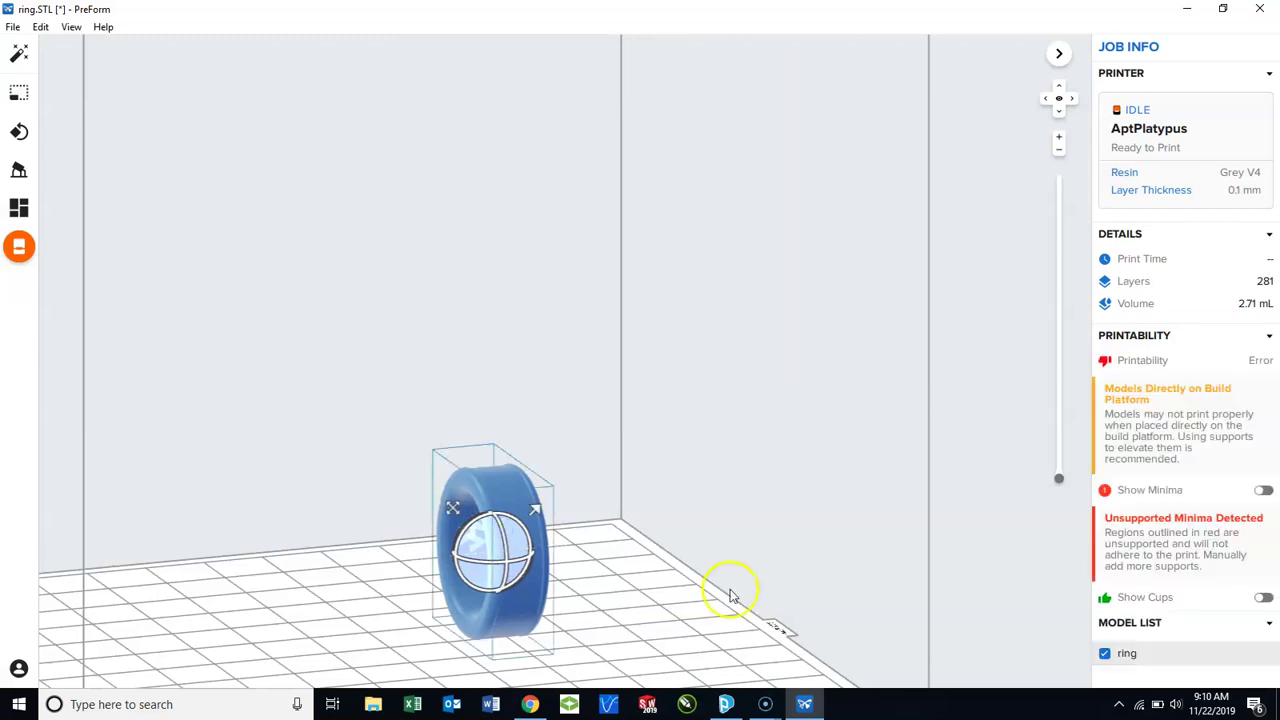
# Use One-Click Print's 'Set up your print' to auto-orient and support the ring, without uploading.
pyautogui.click(669, 591)
pyautogui.click(287, 272)
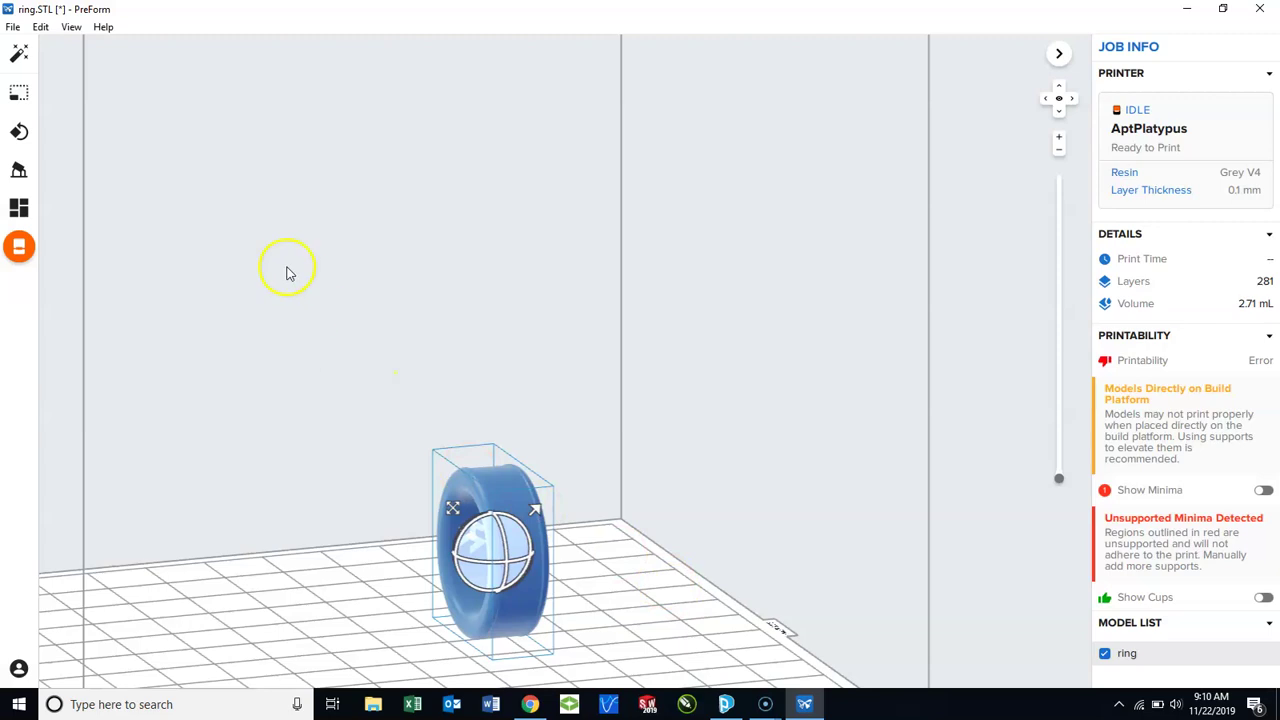
pyautogui.click(20, 57)
pyautogui.click(158, 212)
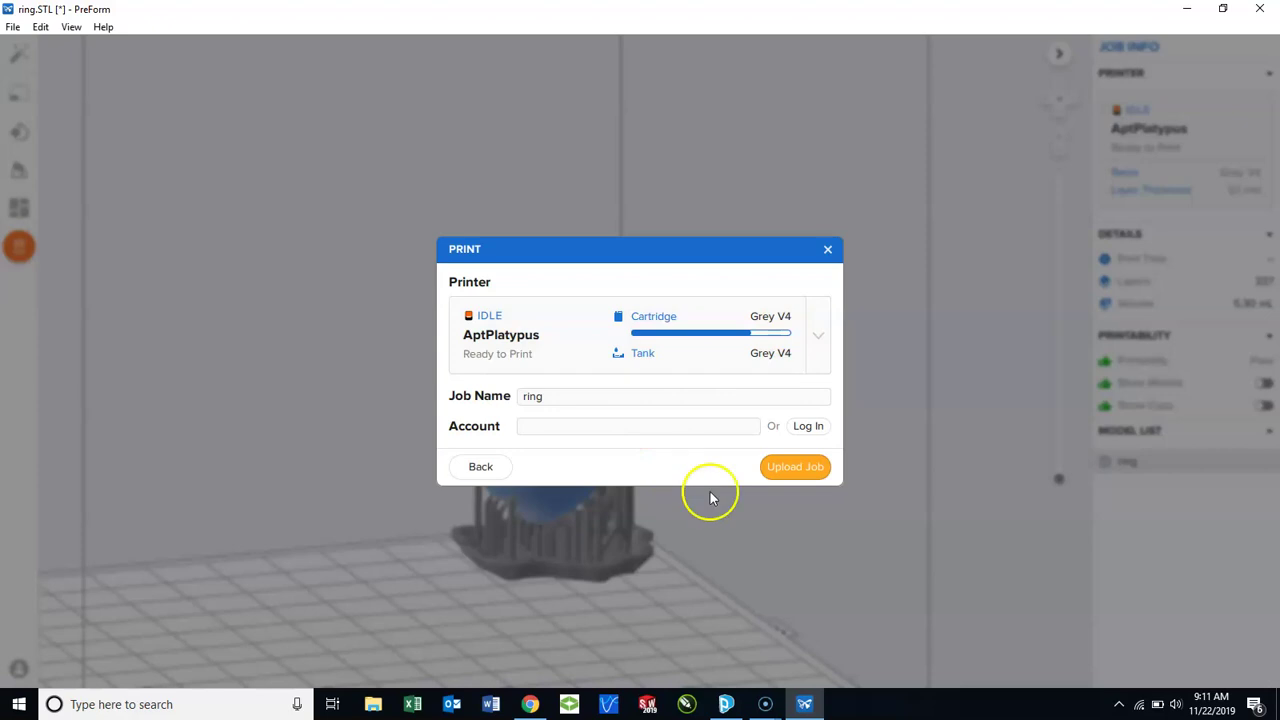
pyautogui.click(827, 249)
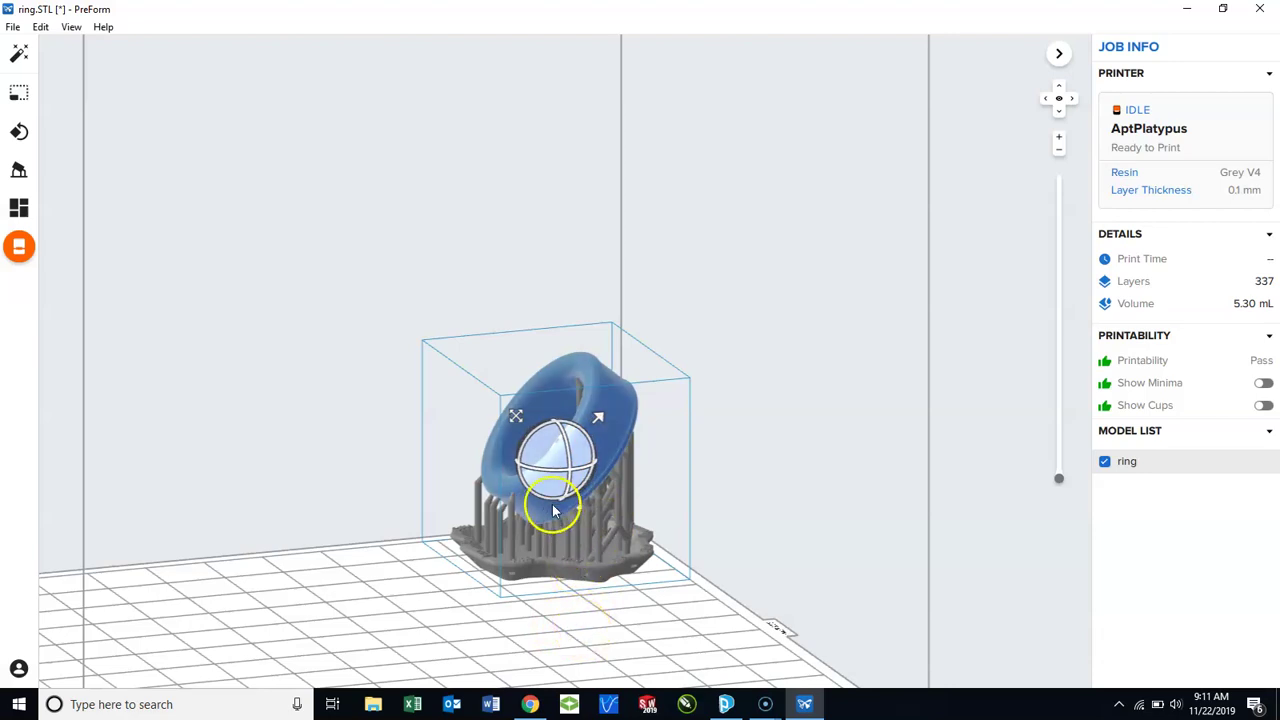
# Zoom and pan until the tilted ring and its support structure fill the viewport.
pyautogui.scroll(5, 549, 486)
pyautogui.scroll(-7, 543, 490)
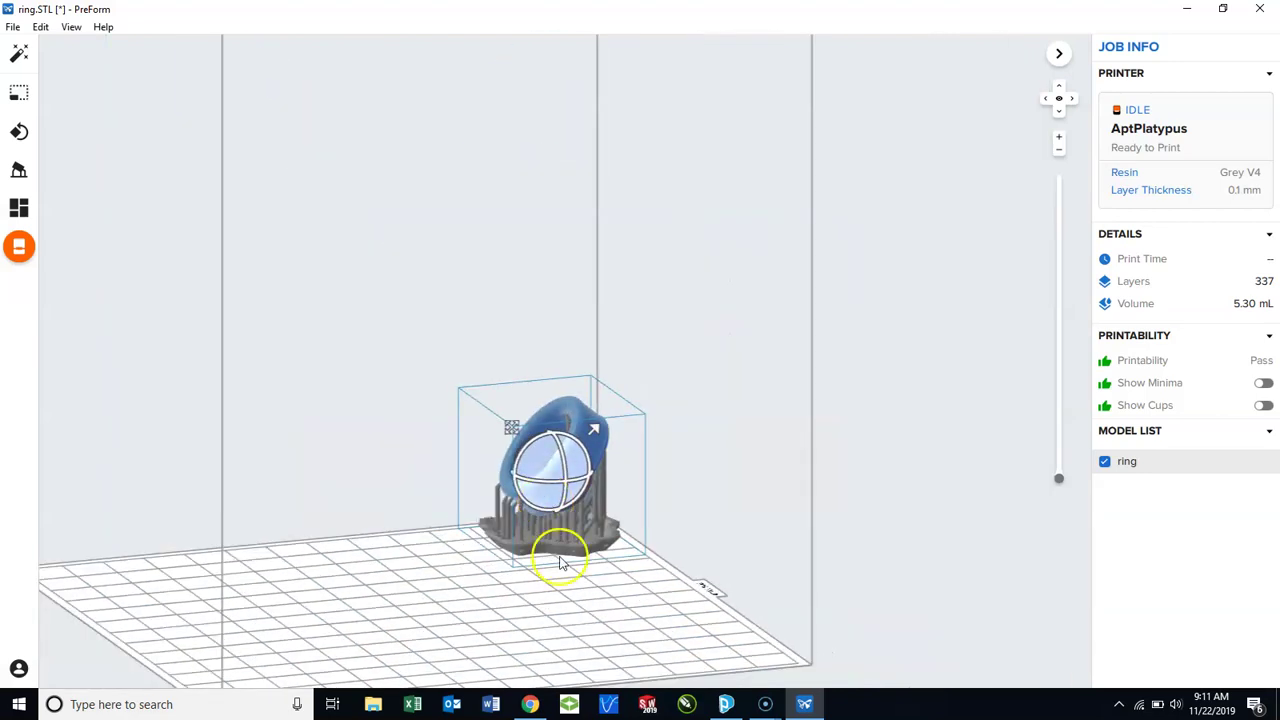
pyautogui.scroll(5, 586, 490)
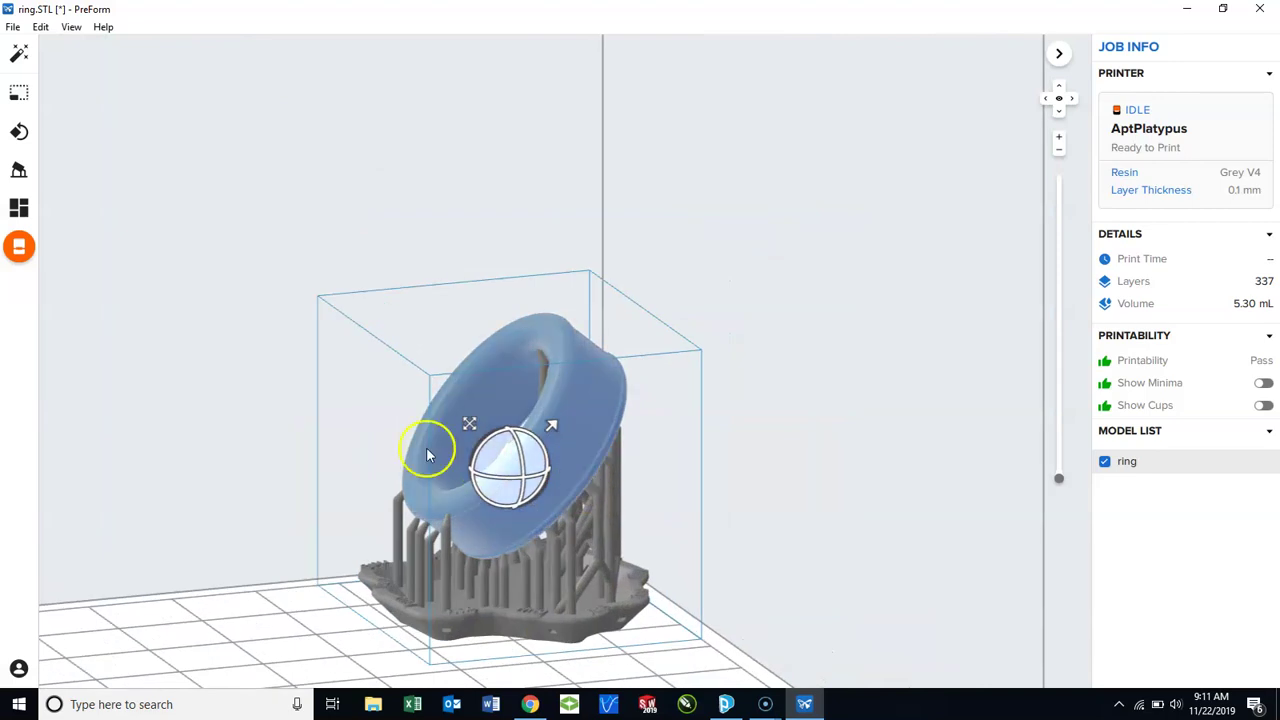
pyautogui.moveTo(469, 424); pyautogui.dragTo(362, 576)
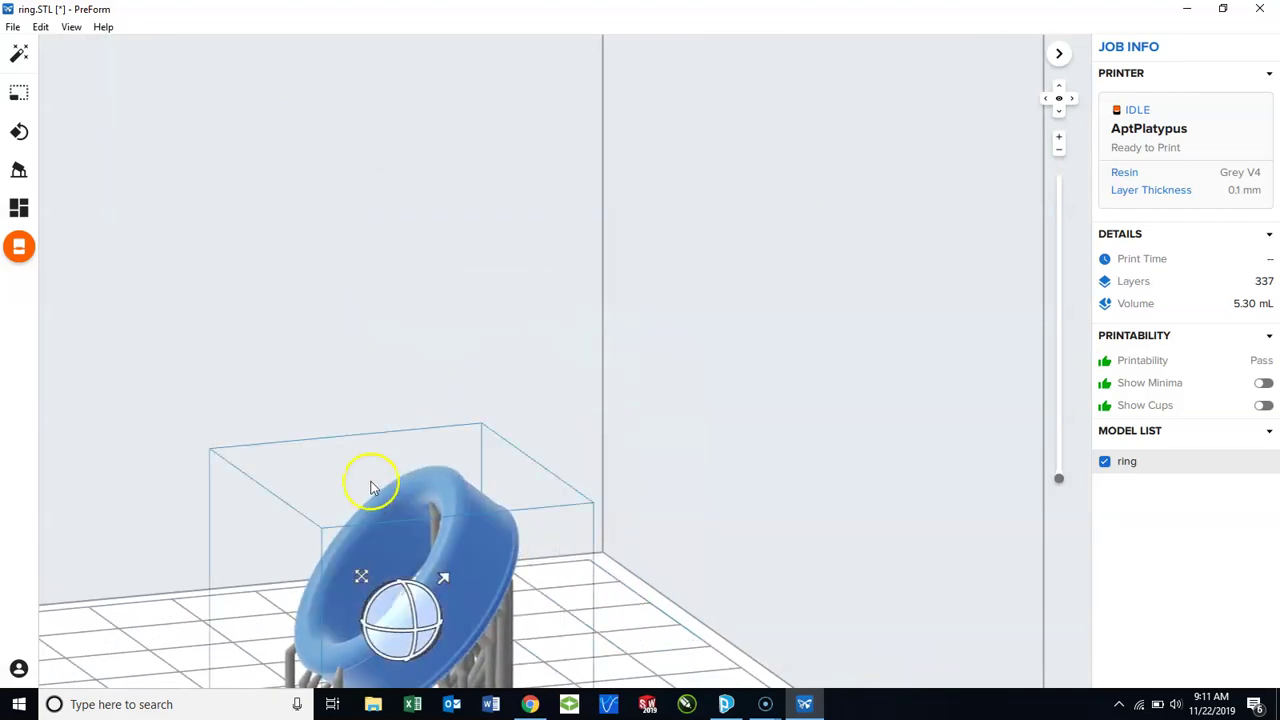
pyautogui.scroll(3, 371, 486)
pyautogui.scroll(-8, 371, 491)
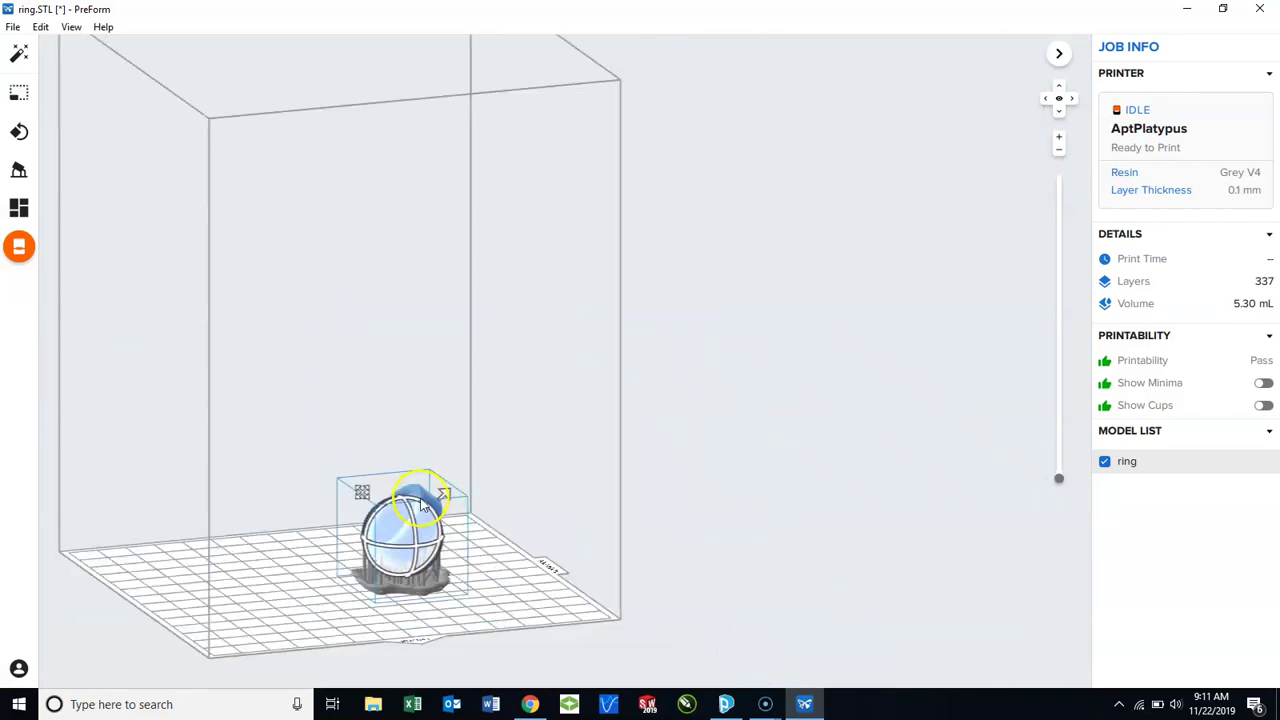
pyautogui.moveTo(392, 517); pyautogui.dragTo(519, 533, button='right')
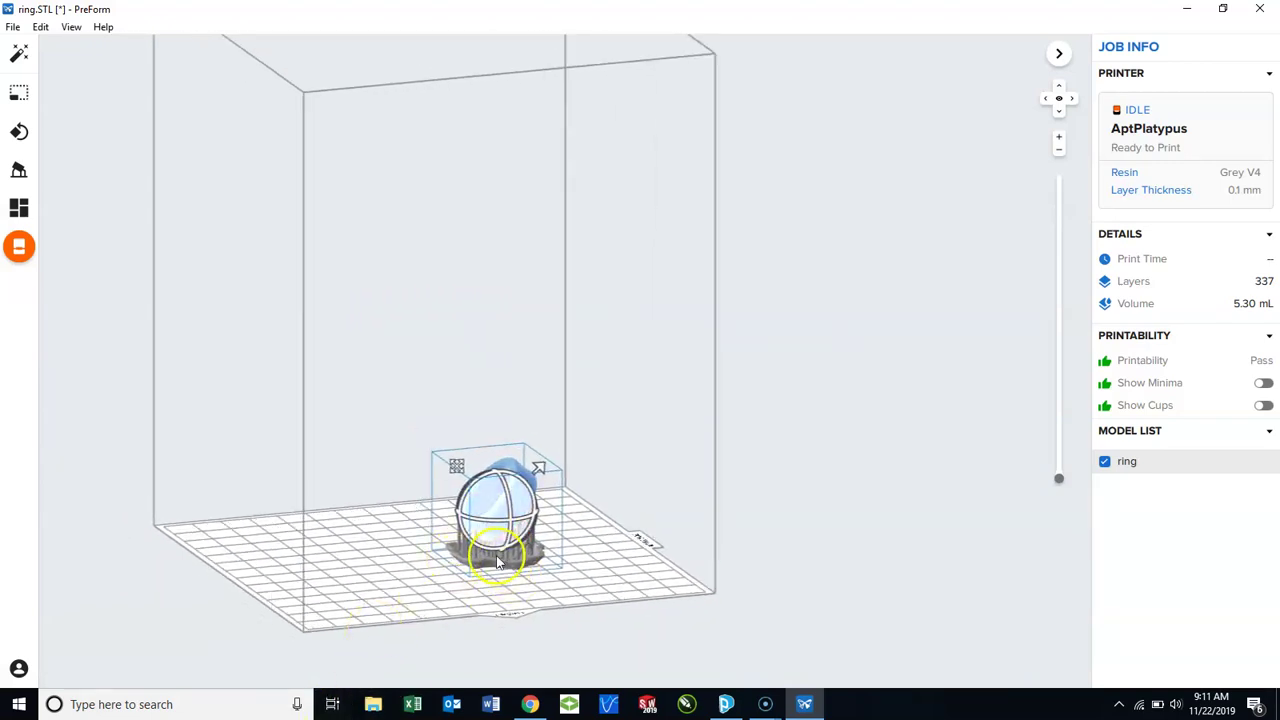
pyautogui.moveTo(400, 566); pyautogui.dragTo(474, 574, button='right')
pyautogui.scroll(3, 570, 525)
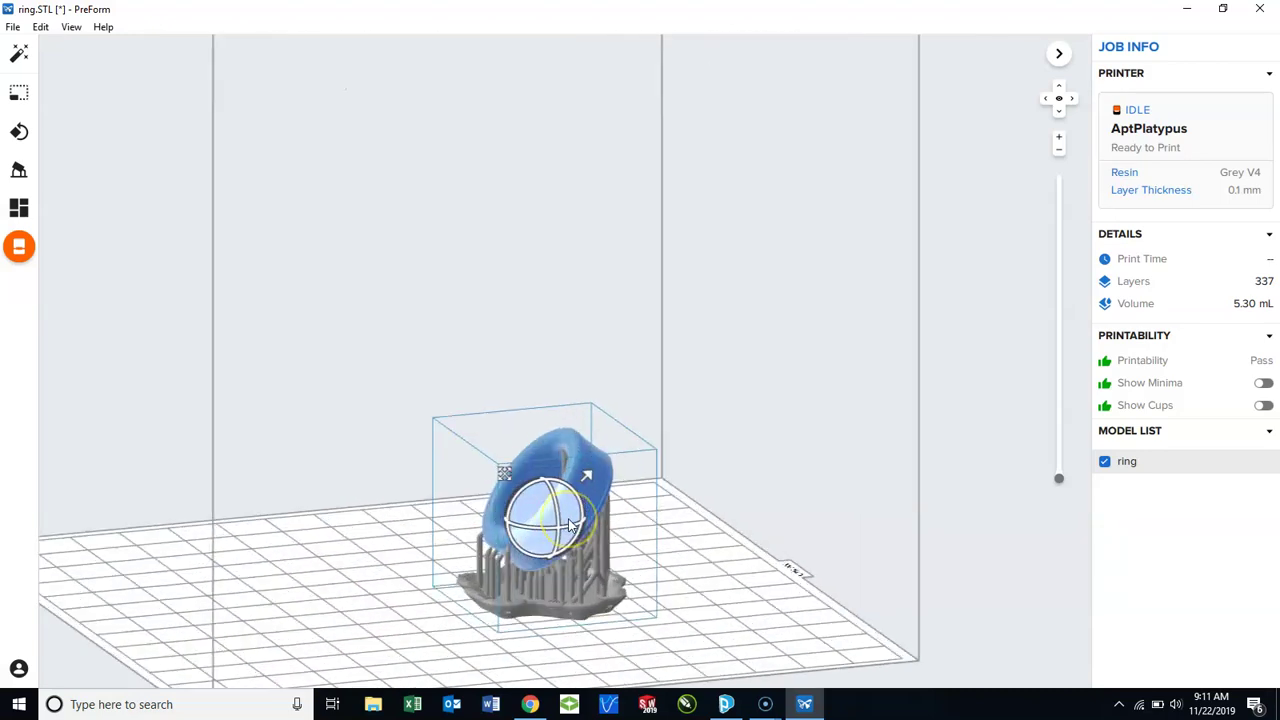
pyautogui.scroll(2, 570, 525)
pyautogui.scroll(2, 570, 525)
pyautogui.click(538, 485)
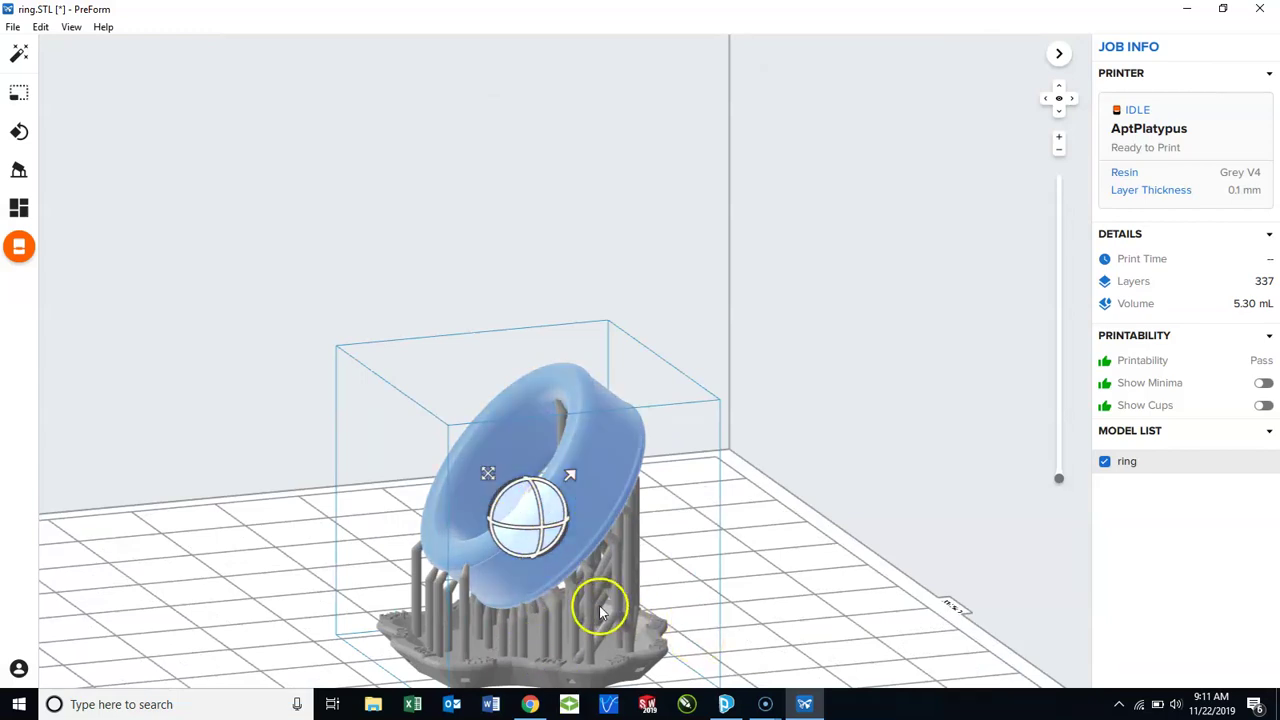
# Zoom and orbit around the ring to inspect the full raft and support touchpoints.
pyautogui.scroll(-2, 597, 608)
pyautogui.scroll(3, 606, 636)
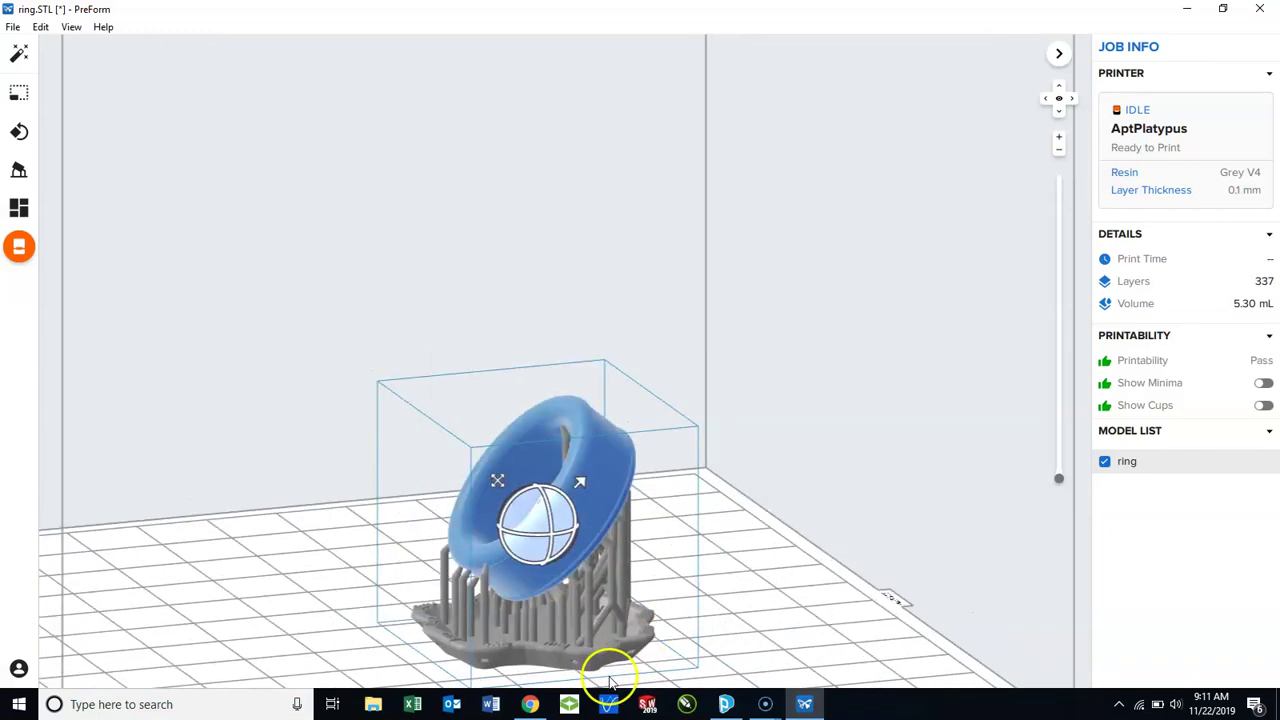
pyautogui.scroll(2, 609, 680)
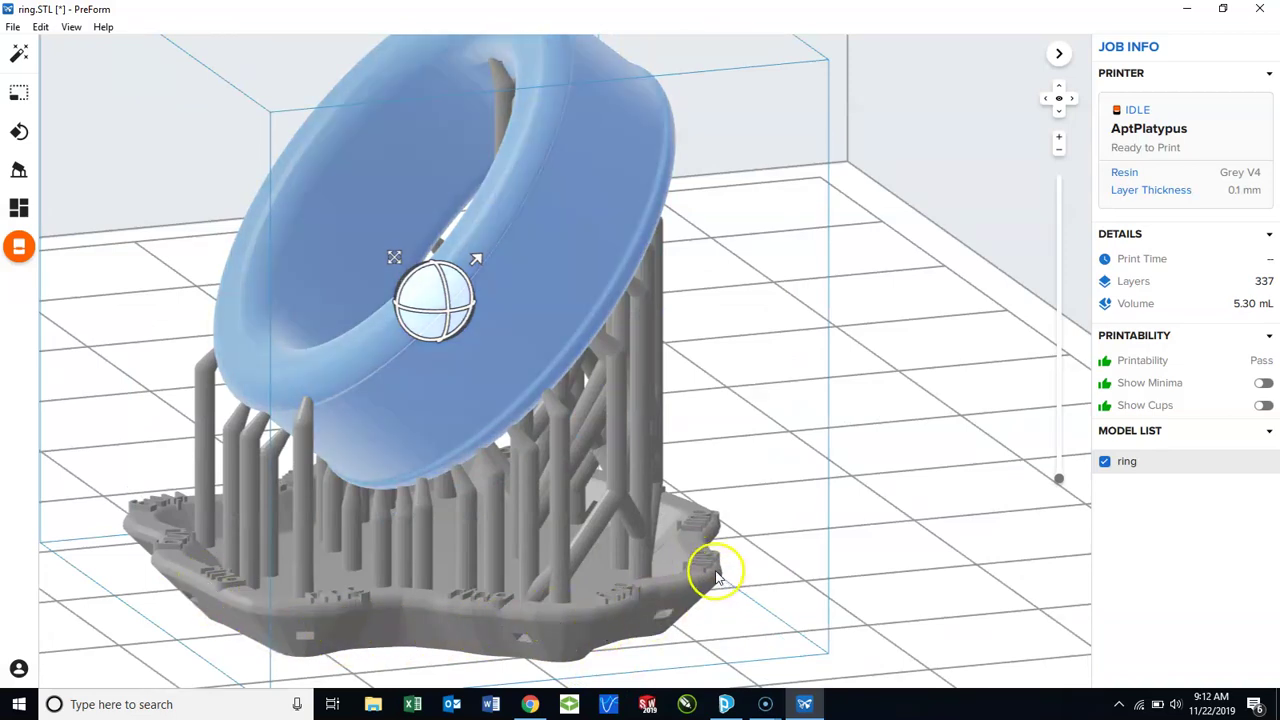
pyautogui.scroll(2, 714, 572)
pyautogui.scroll(3, 713, 576)
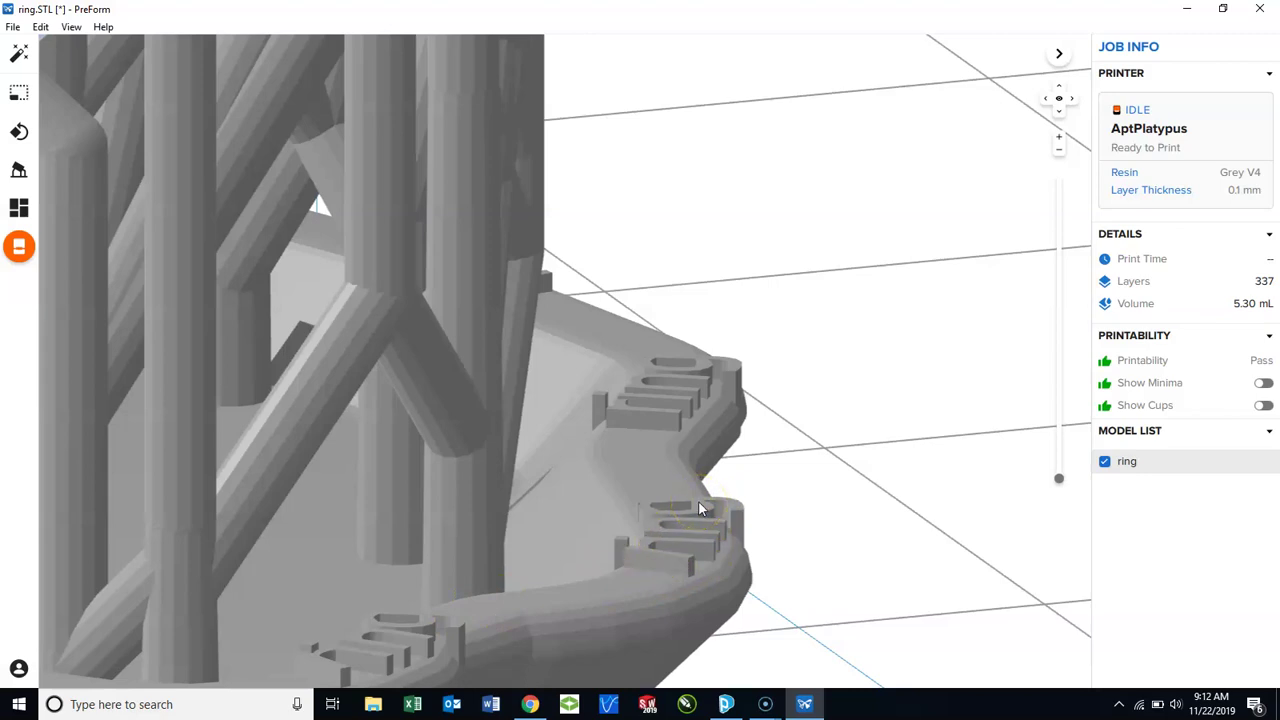
pyautogui.scroll(-10, 349, 555)
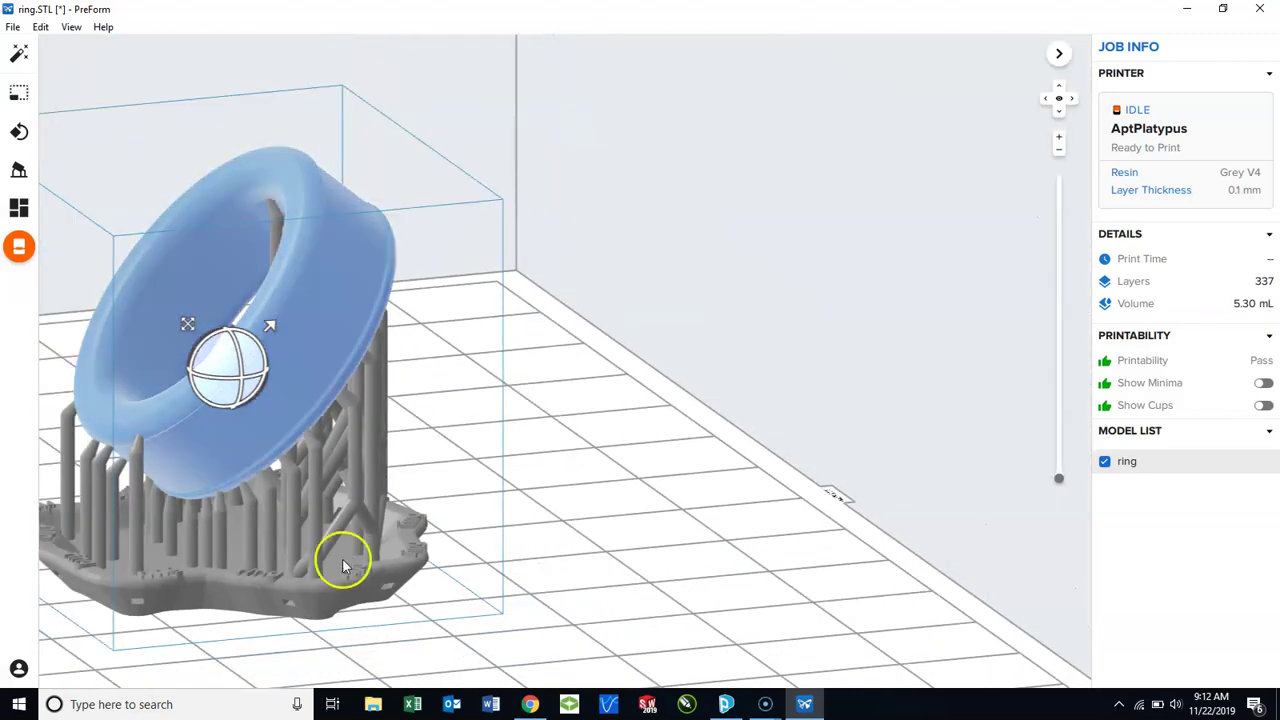
pyautogui.scroll(5, 130, 605)
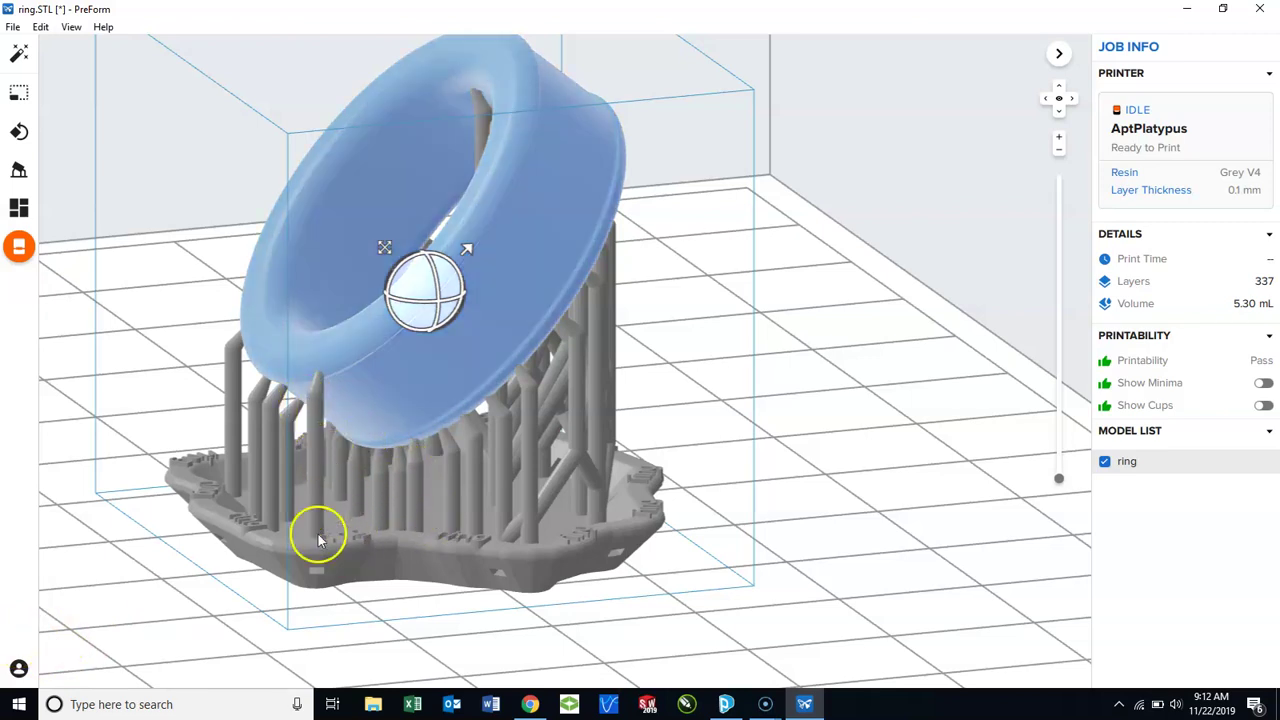
pyautogui.moveTo(533, 490); pyautogui.dragTo(656, 427, button='right')
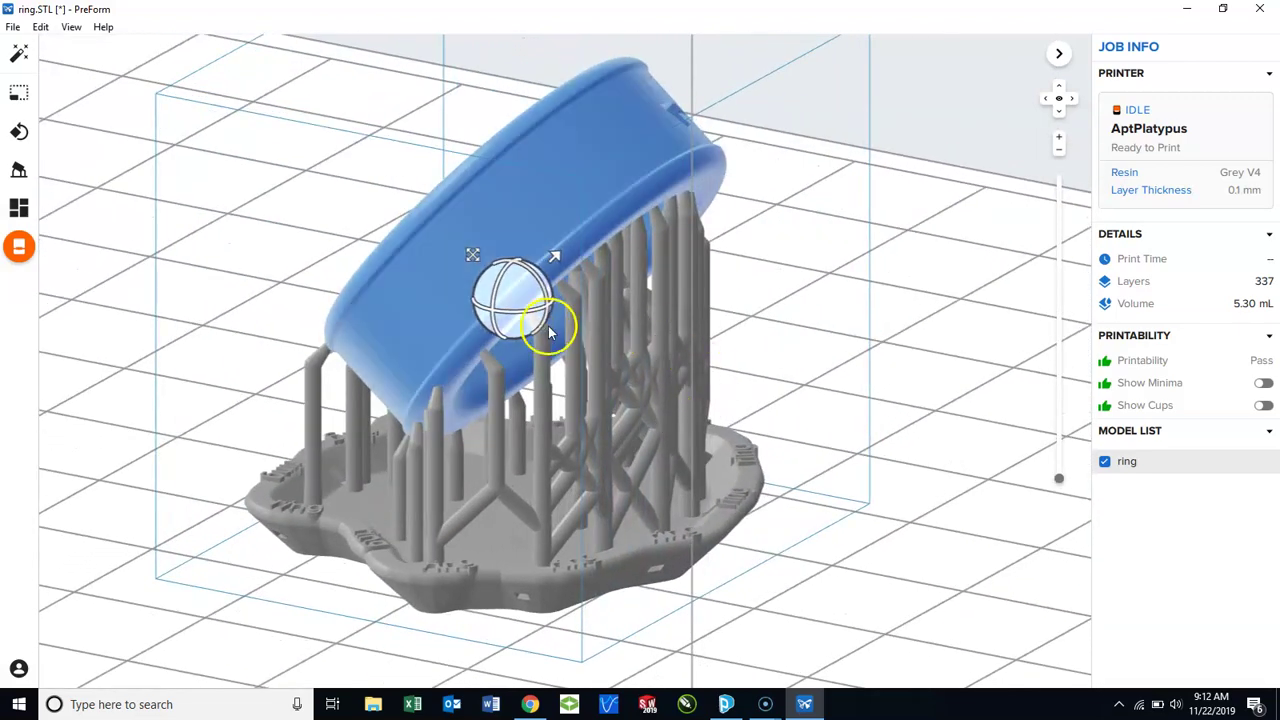
pyautogui.scroll(-4, 480, 363)
pyautogui.scroll(6, 480, 363)
pyautogui.scroll(5, 480, 363)
pyautogui.click(471, 337)
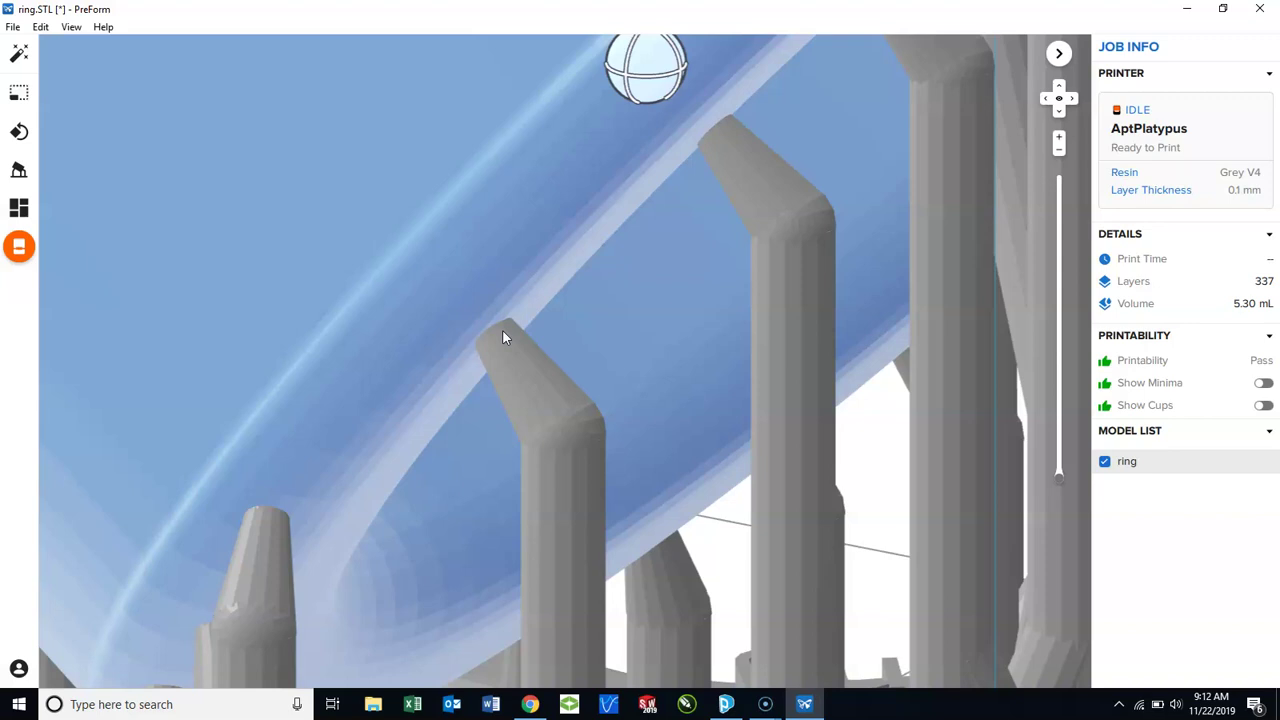
pyautogui.scroll(-5, 516, 341)
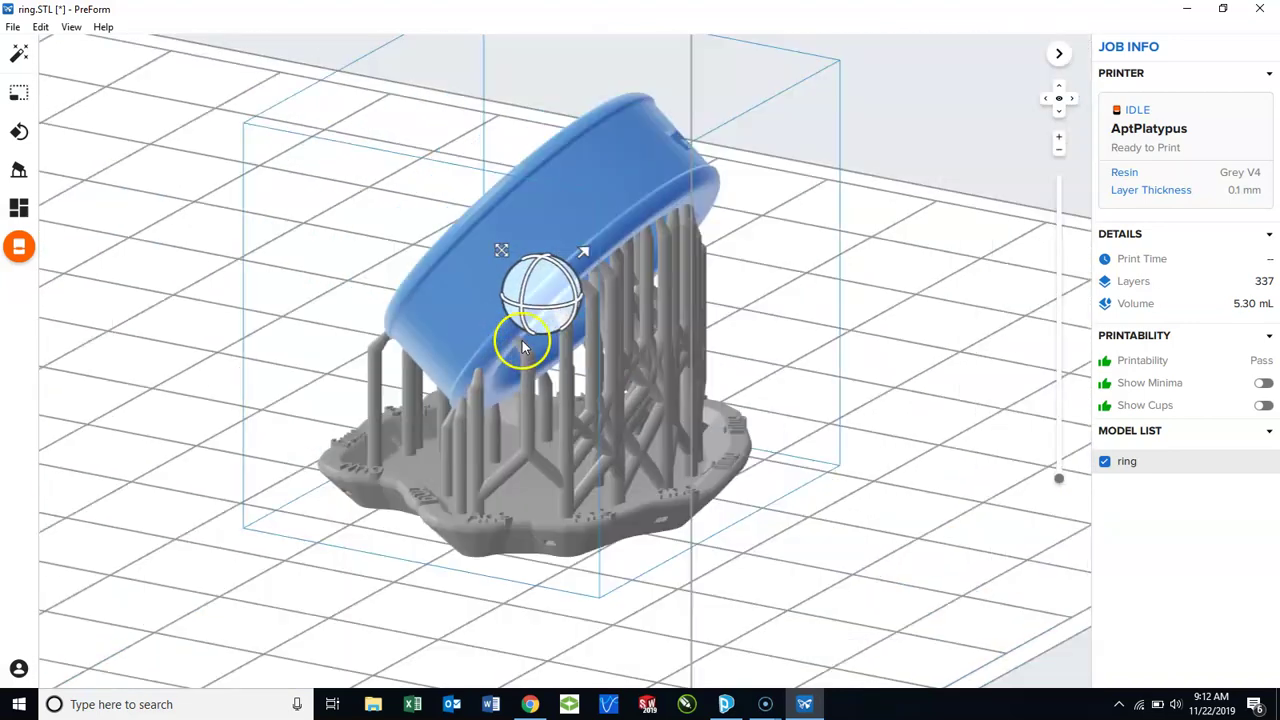
pyautogui.moveTo(529, 423); pyautogui.dragTo(677, 414, button='right')
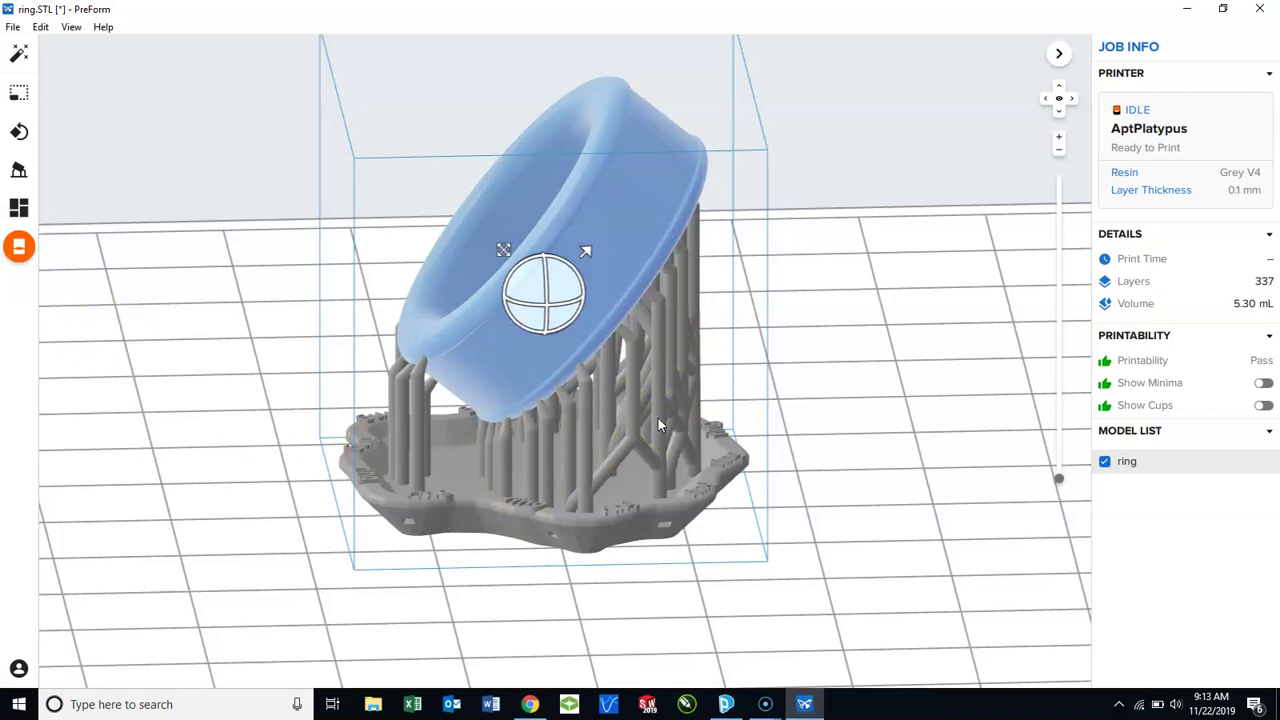
# Switch Raft Type to Mini Rafts and regenerate supports, cutting the job to 325 layers and 3.78 mL.
pyautogui.click(17, 172)
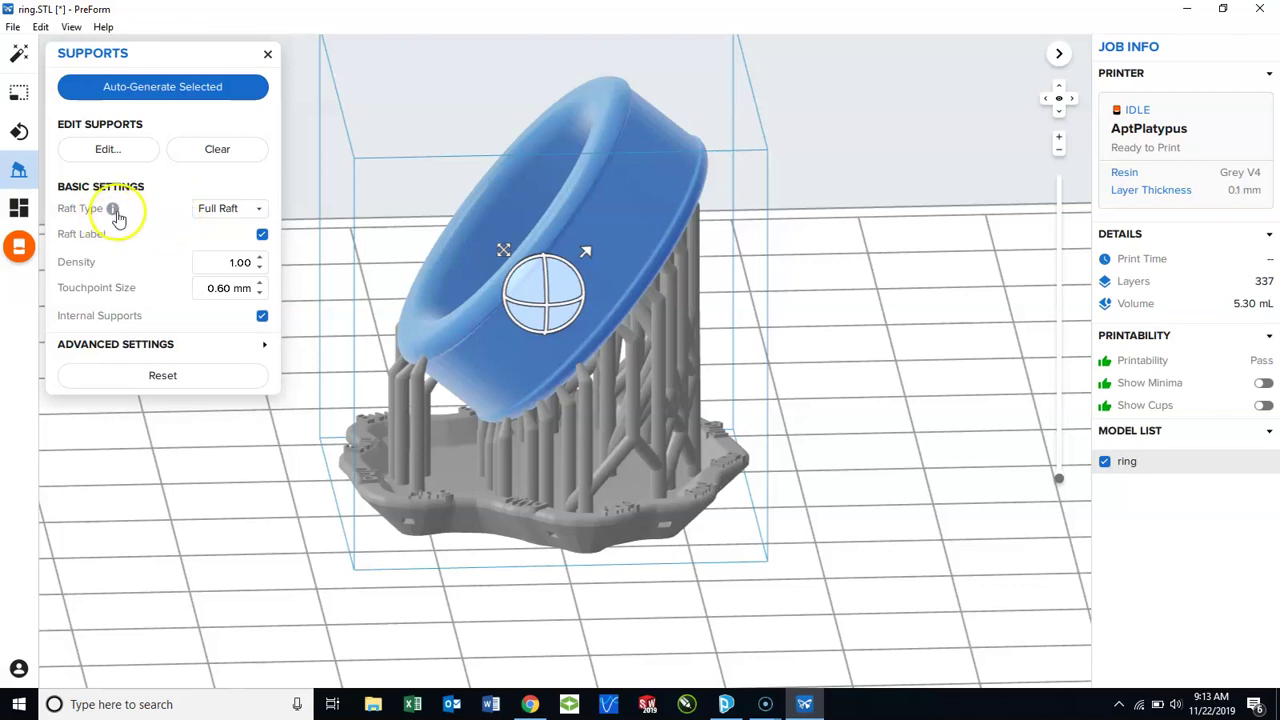
pyautogui.moveTo(113, 216)
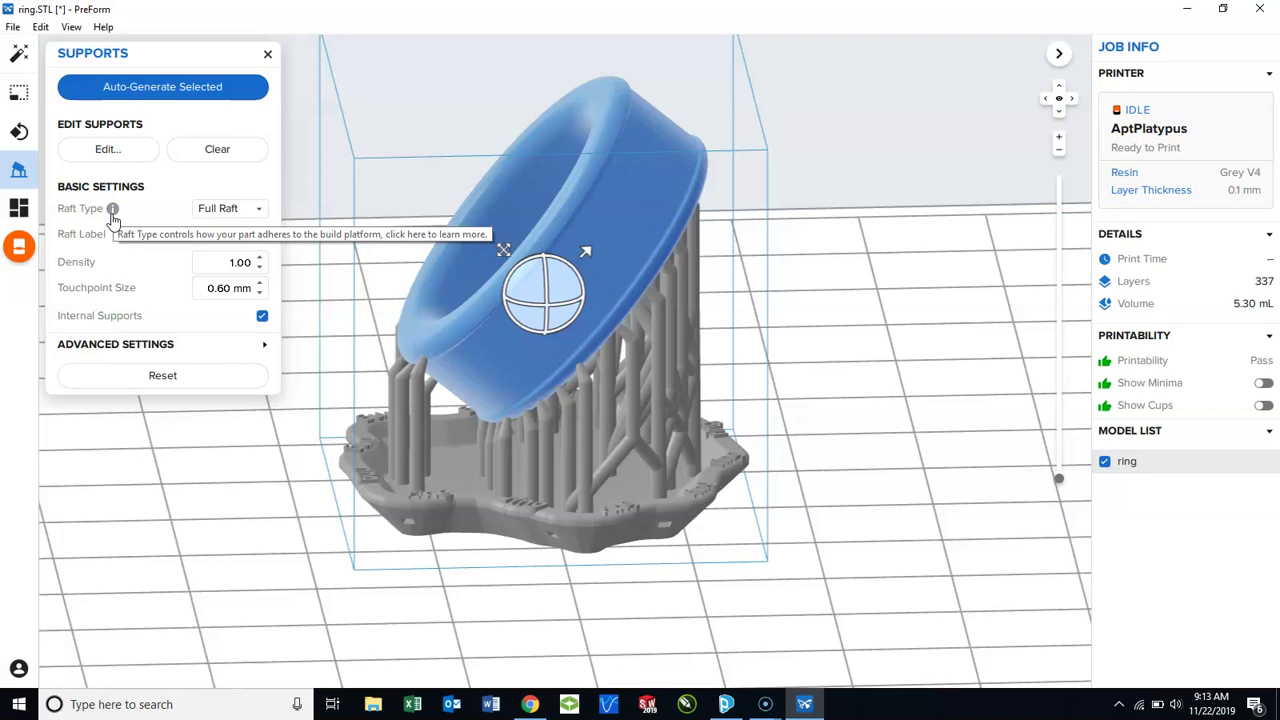
pyautogui.click(218, 208)
pyautogui.click(220, 247)
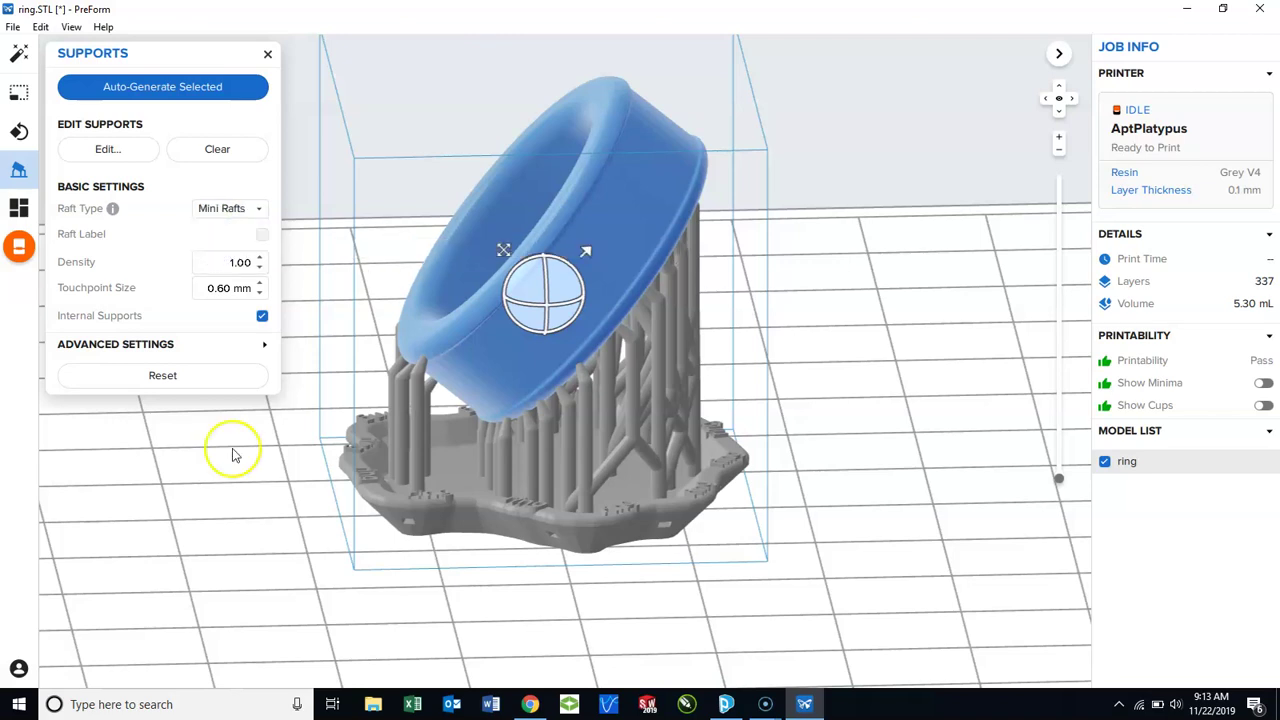
pyautogui.click(181, 86)
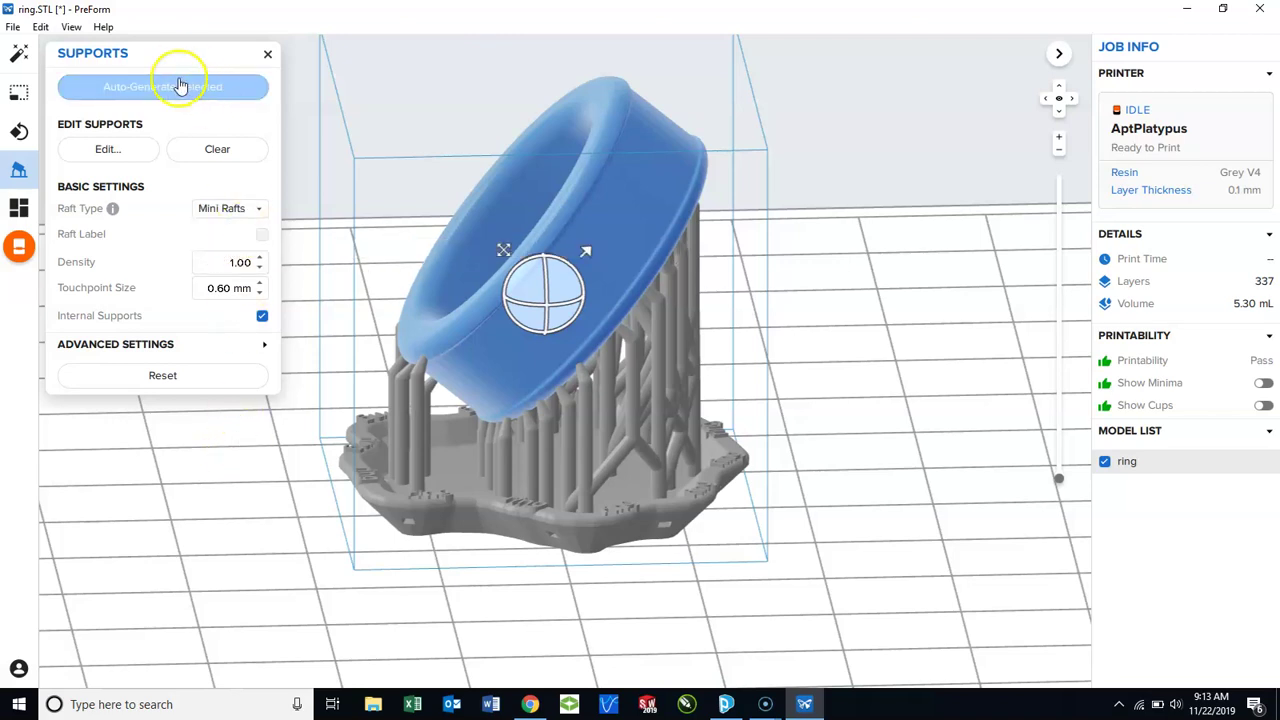
pyautogui.click(443, 386)
pyautogui.click(174, 92)
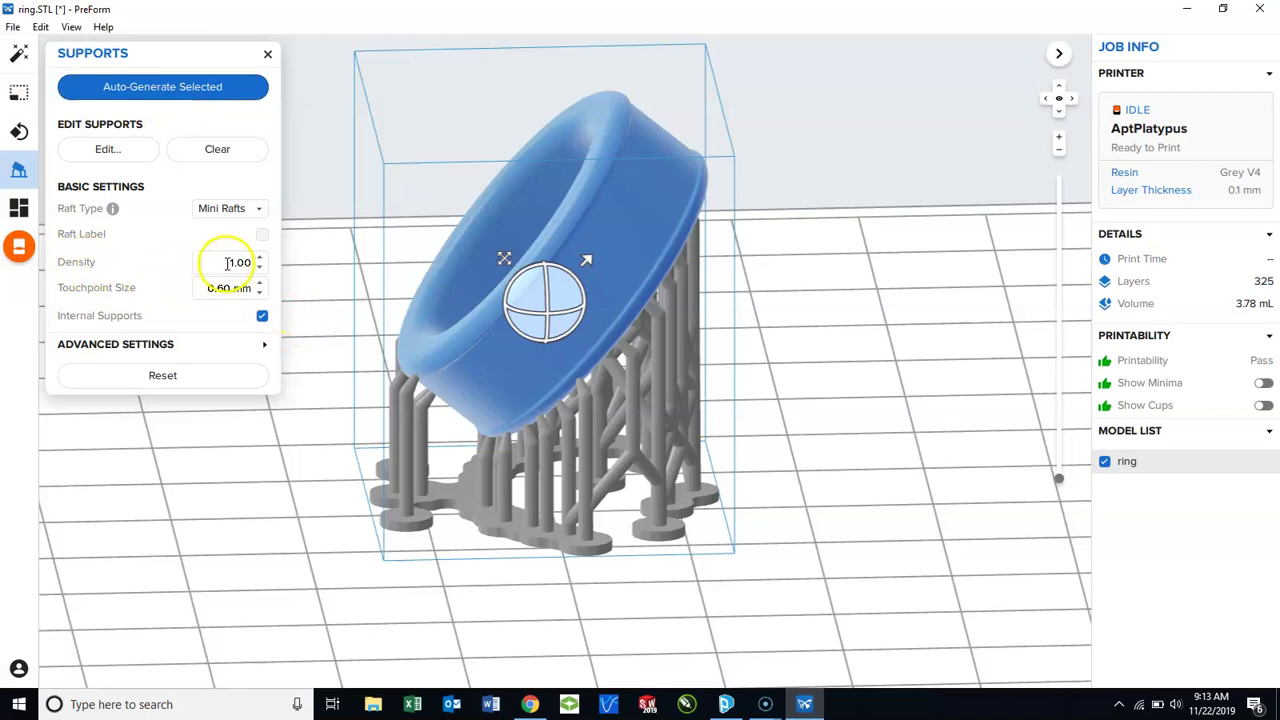
# Change support Density from 1.00 to 0.75 and regenerate, reducing resin to 3.45 mL.
pyautogui.moveTo(230, 262); pyautogui.dragTo(245, 261)
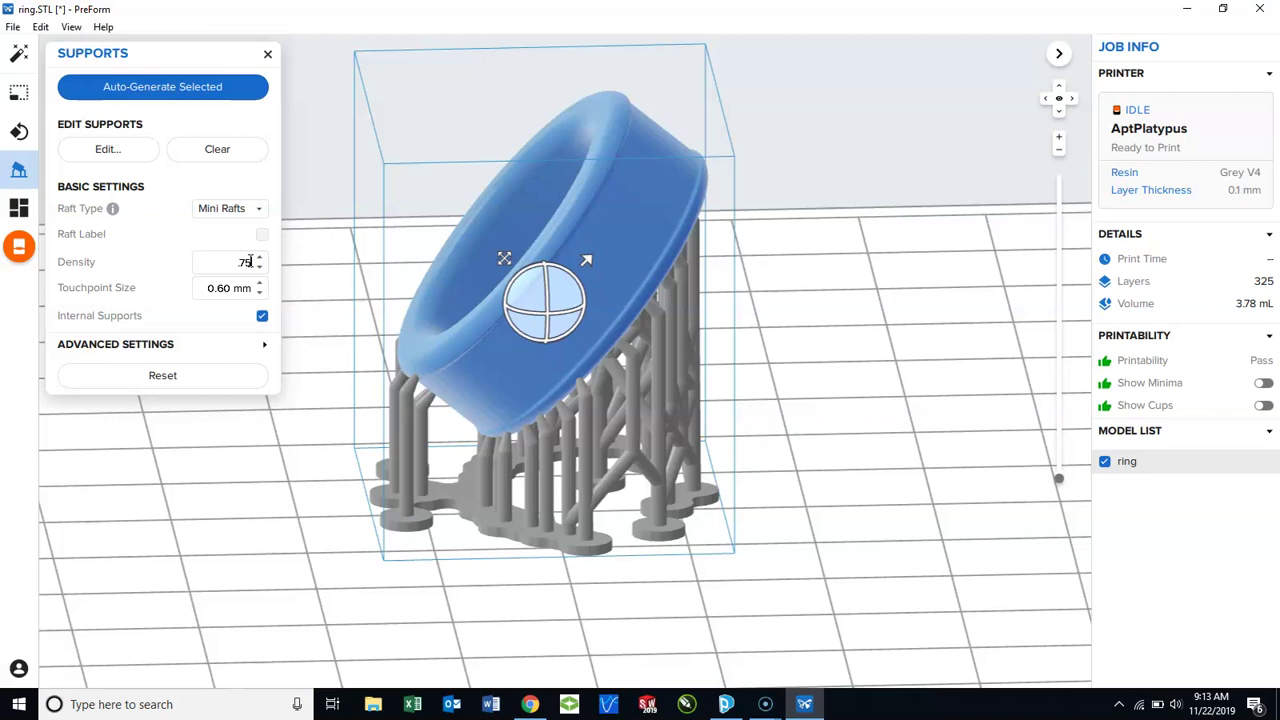
pyautogui.press('Tab')
pyautogui.click(143, 89)
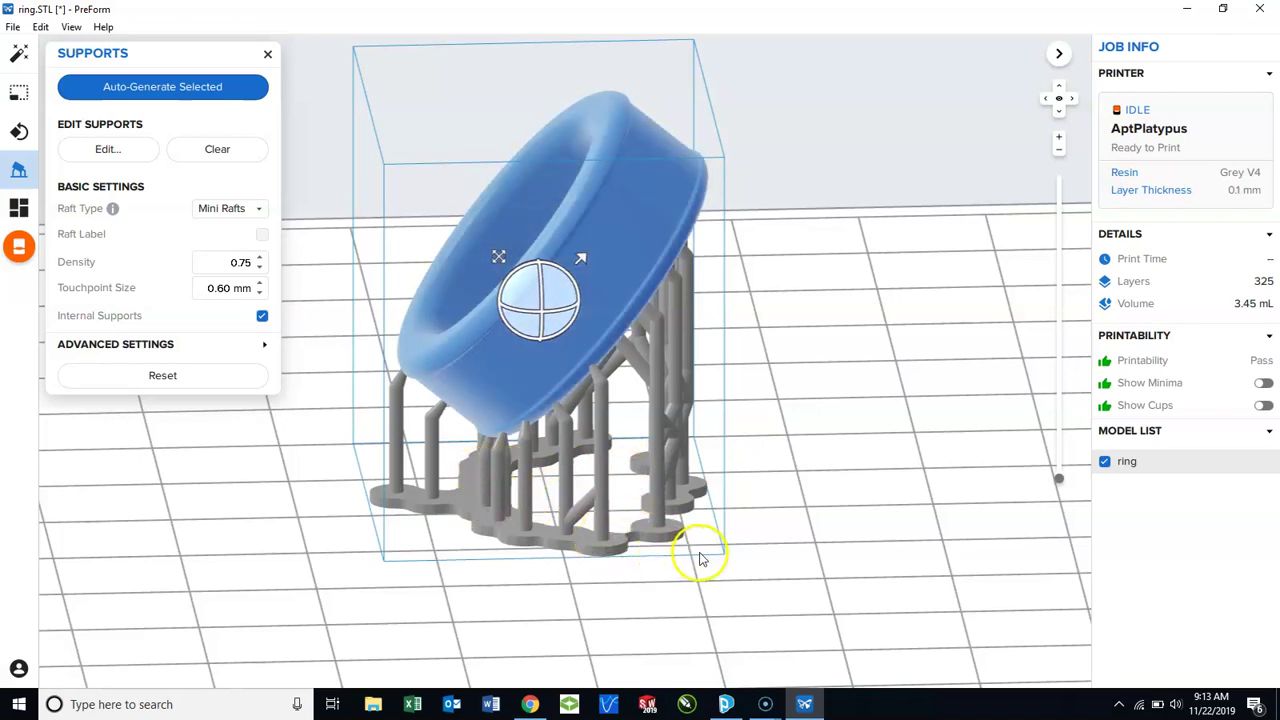
pyautogui.moveTo(731, 586)
pyautogui.mouseDown(button='right')
pyautogui.moveTo(646, 517)
pyautogui.moveTo(554, 480)
pyautogui.moveTo(838, 548)
pyautogui.moveTo(757, 569)
pyautogui.moveTo(823, 603)
pyautogui.moveTo(850, 600)
pyautogui.moveTo(766, 606)
pyautogui.mouseUp(button='right')
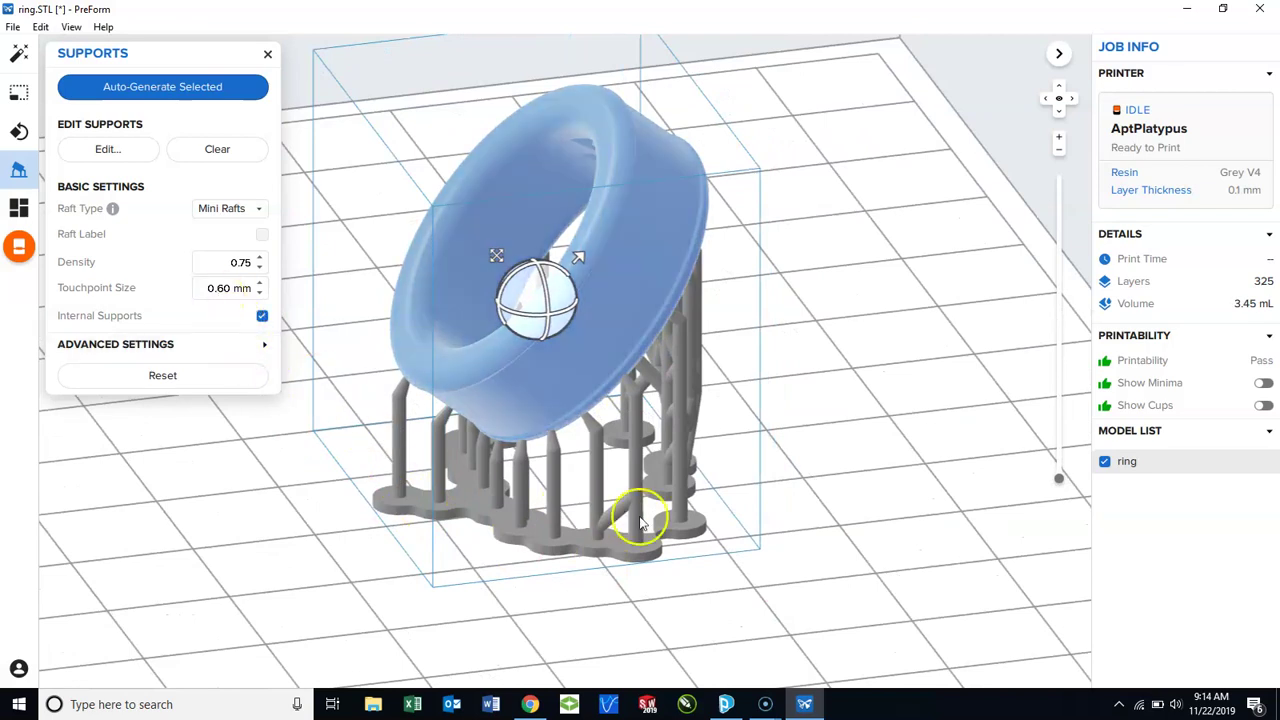
# Orbit and zoom to inspect the 0.75-density mini-raft supports.
pyautogui.moveTo(664, 535)
pyautogui.mouseDown(button='right')
pyautogui.moveTo(651, 497)
pyautogui.moveTo(580, 443)
pyautogui.mouseUp(button='right')
pyautogui.scroll(-3, 551, 437)
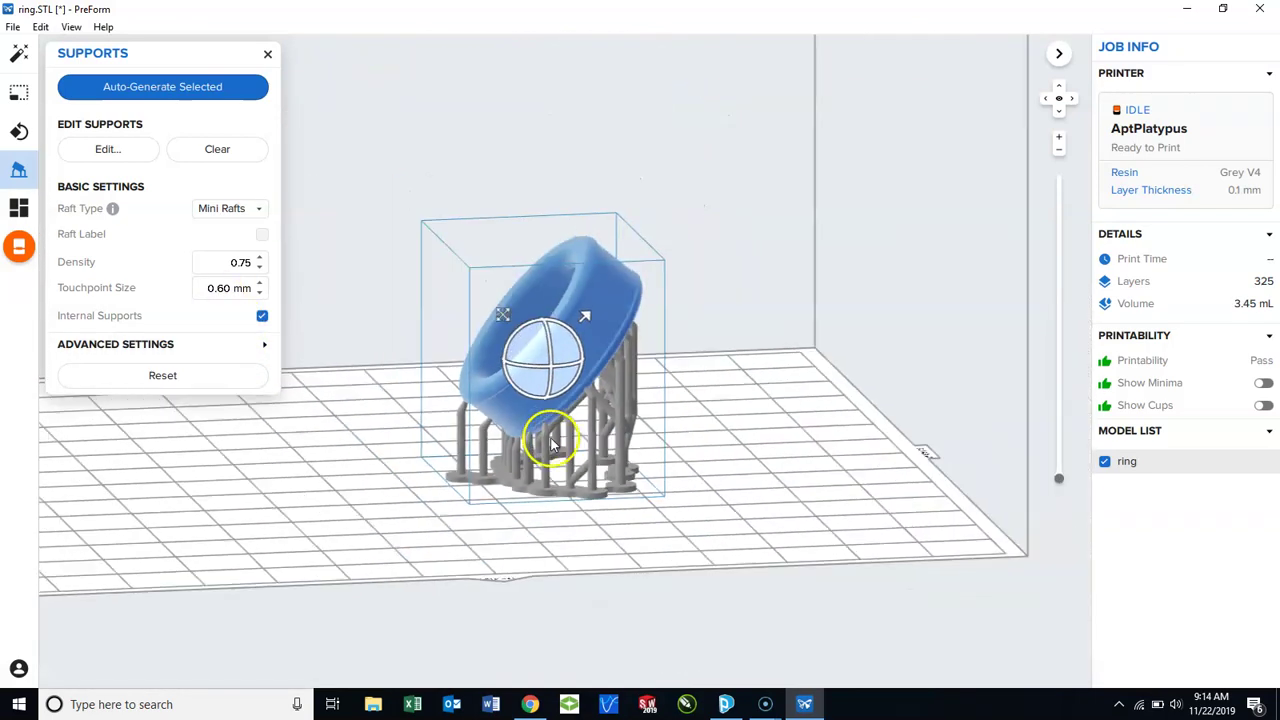
pyautogui.scroll(3, 548, 440)
pyautogui.scroll(10, 546, 423)
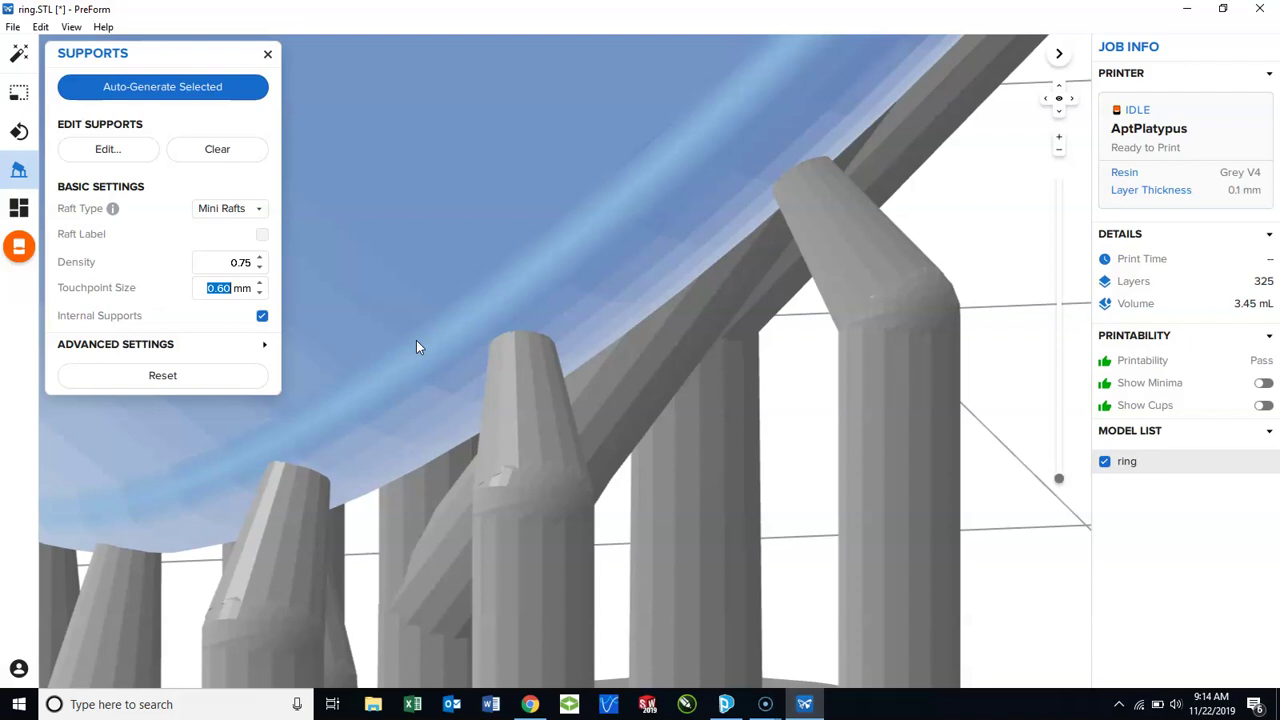
# Set the touchpoint size to 0.40 mm and regenerate supports, giving 3.62 mL.
pyautogui.write('.4')
pyautogui.click(157, 90)
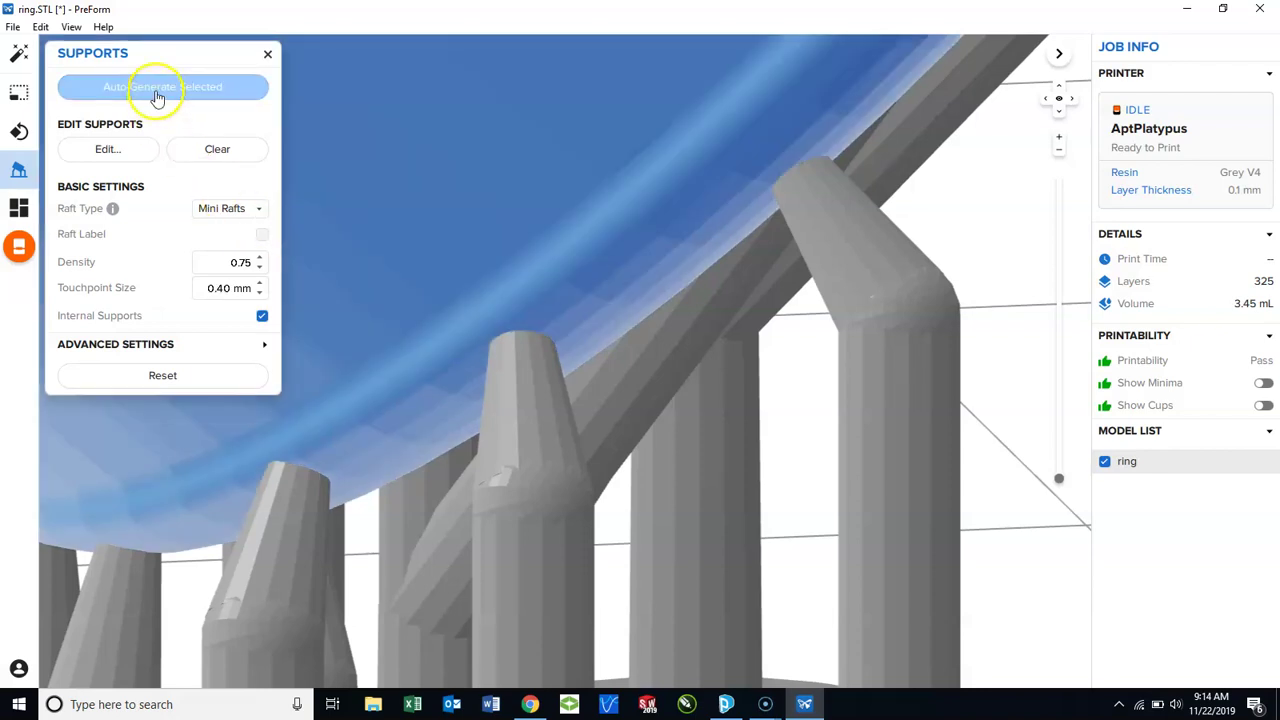
pyautogui.click(157, 92)
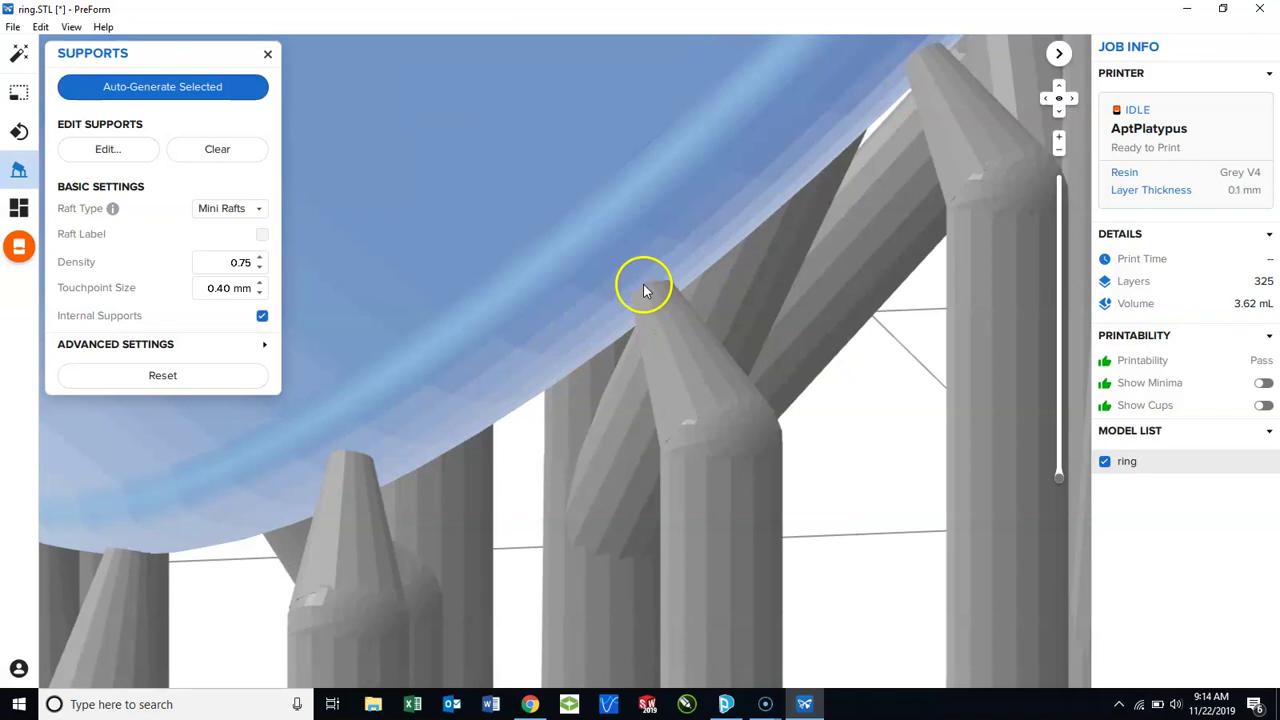
pyautogui.scroll(2, 587, 425)
pyautogui.scroll(-4, 587, 425)
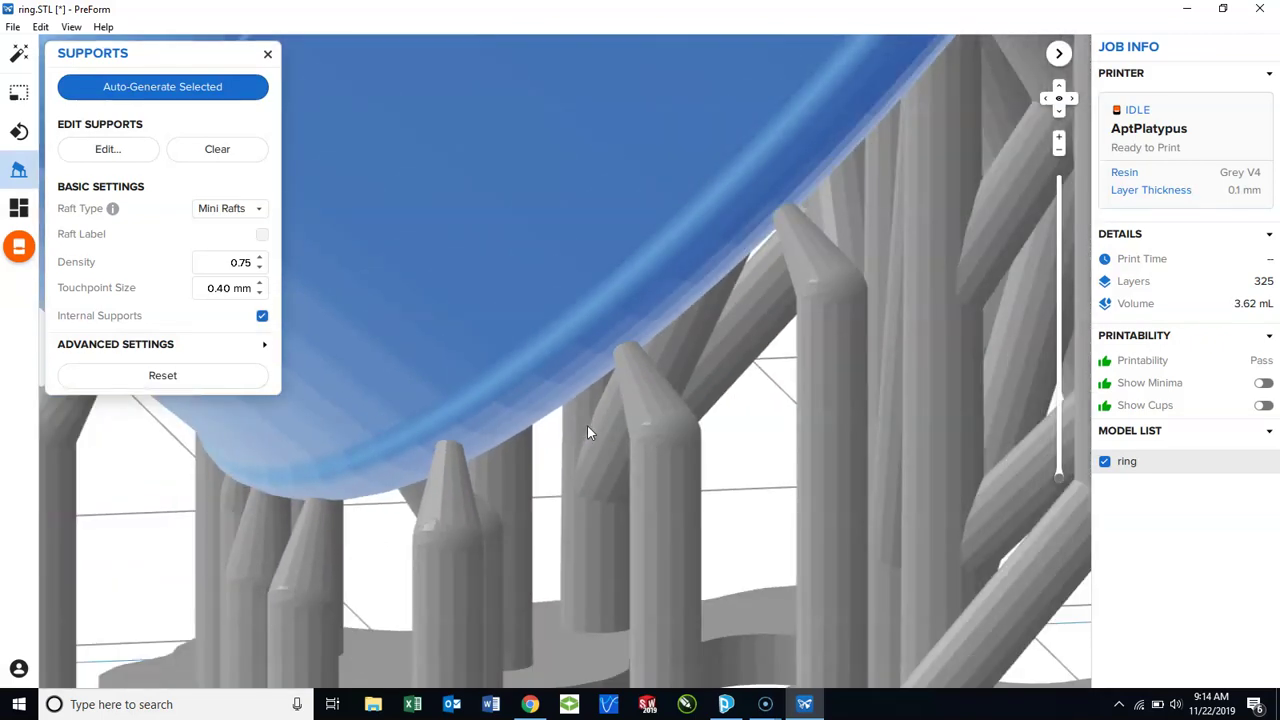
pyautogui.scroll(-6, 588, 432)
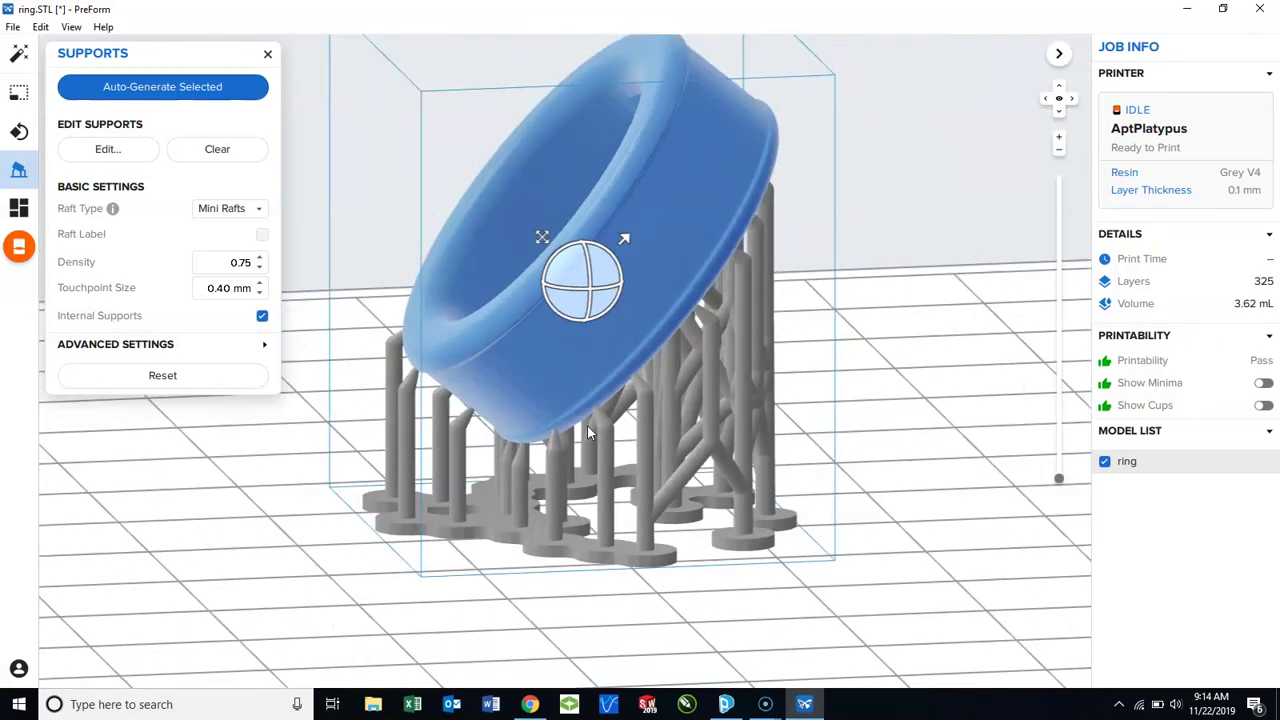
pyautogui.moveTo(588, 432); pyautogui.dragTo(709, 506, button='right')
pyautogui.moveTo(540, 712)
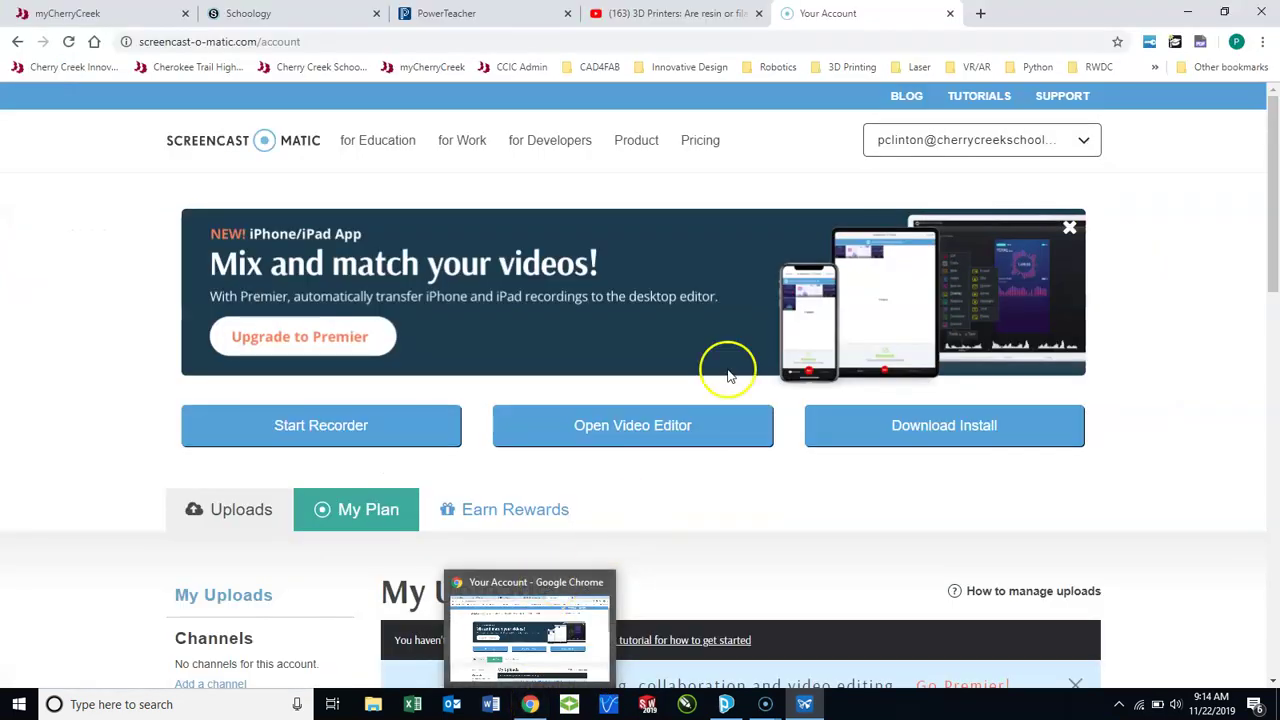
pyautogui.scroll(3, 617, 252)
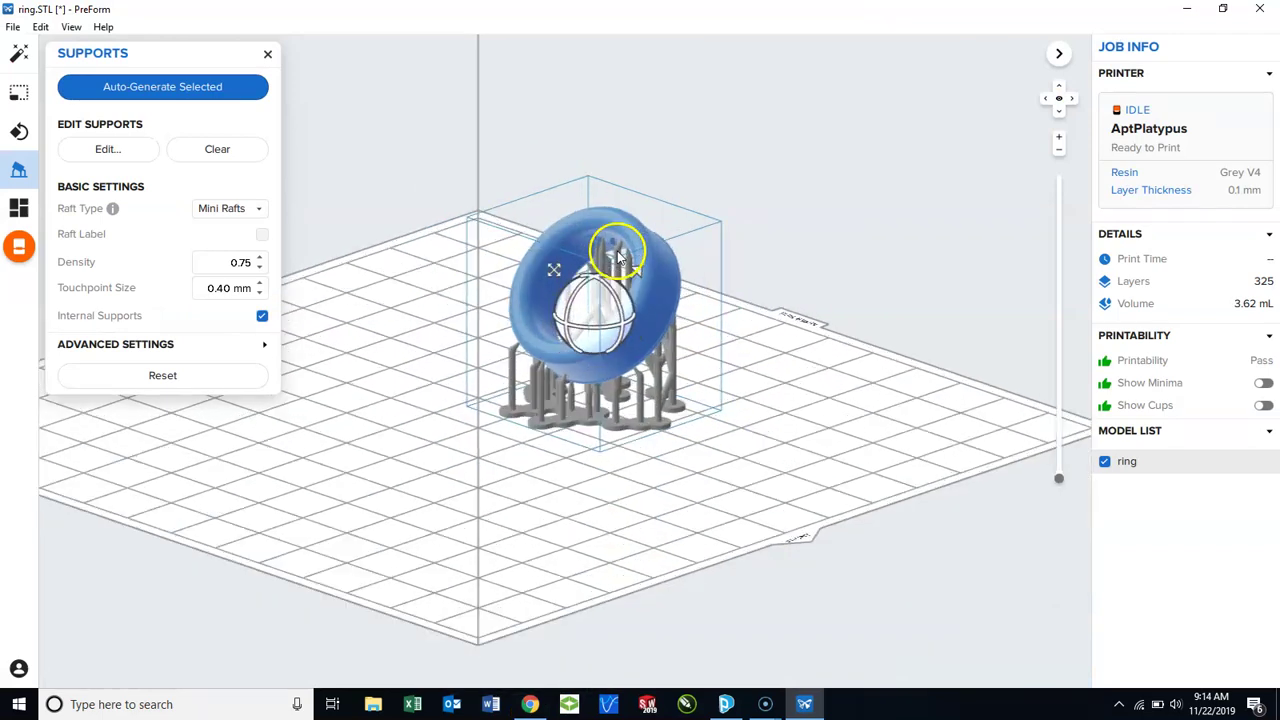
pyautogui.scroll(5, 617, 252)
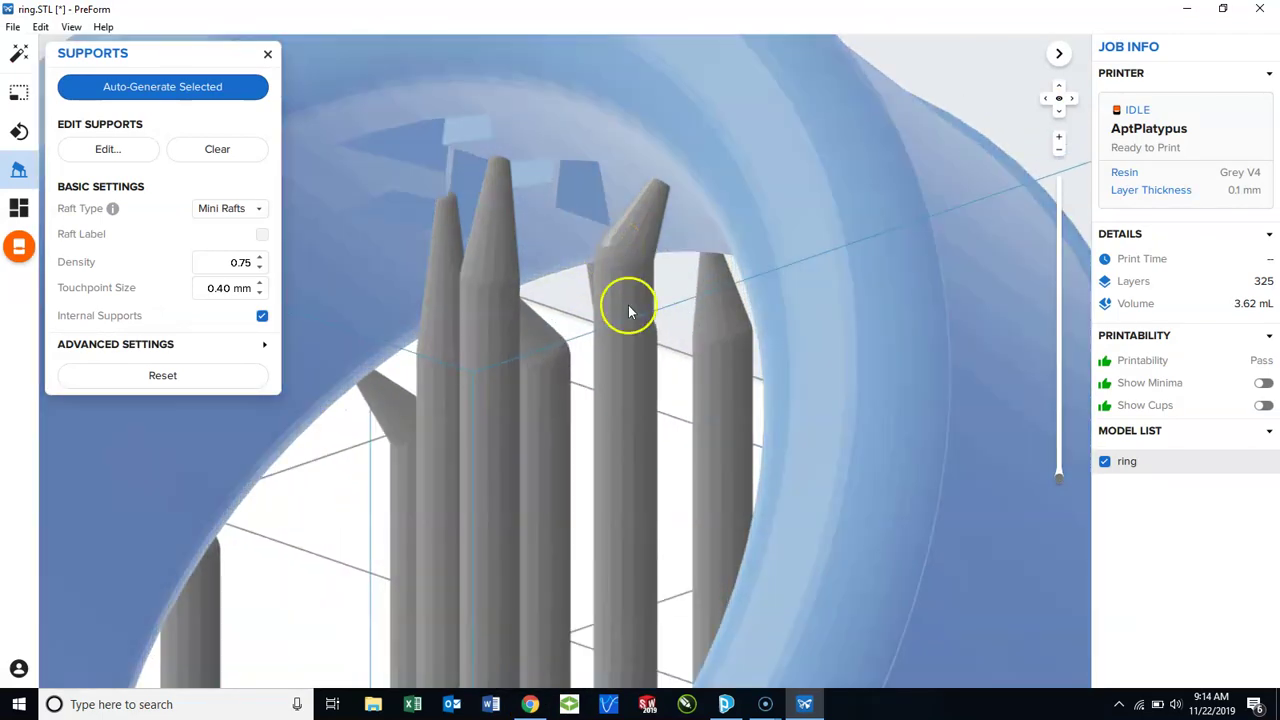
pyautogui.moveTo(628, 305)
pyautogui.mouseDown(button='right')
pyautogui.moveTo(677, 297)
pyautogui.moveTo(711, 271)
pyautogui.moveTo(620, 165)
pyautogui.mouseUp(button='right')
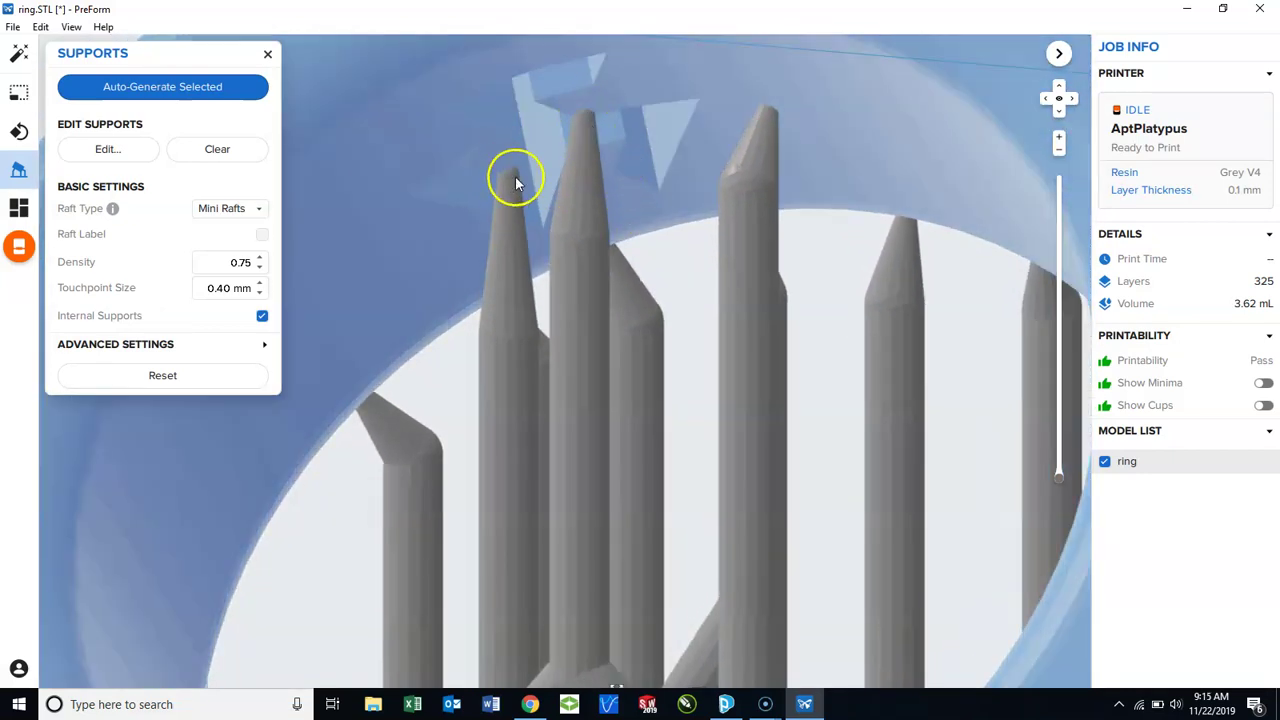
pyautogui.scroll(-4, 691, 343)
pyautogui.scroll(-3, 691, 343)
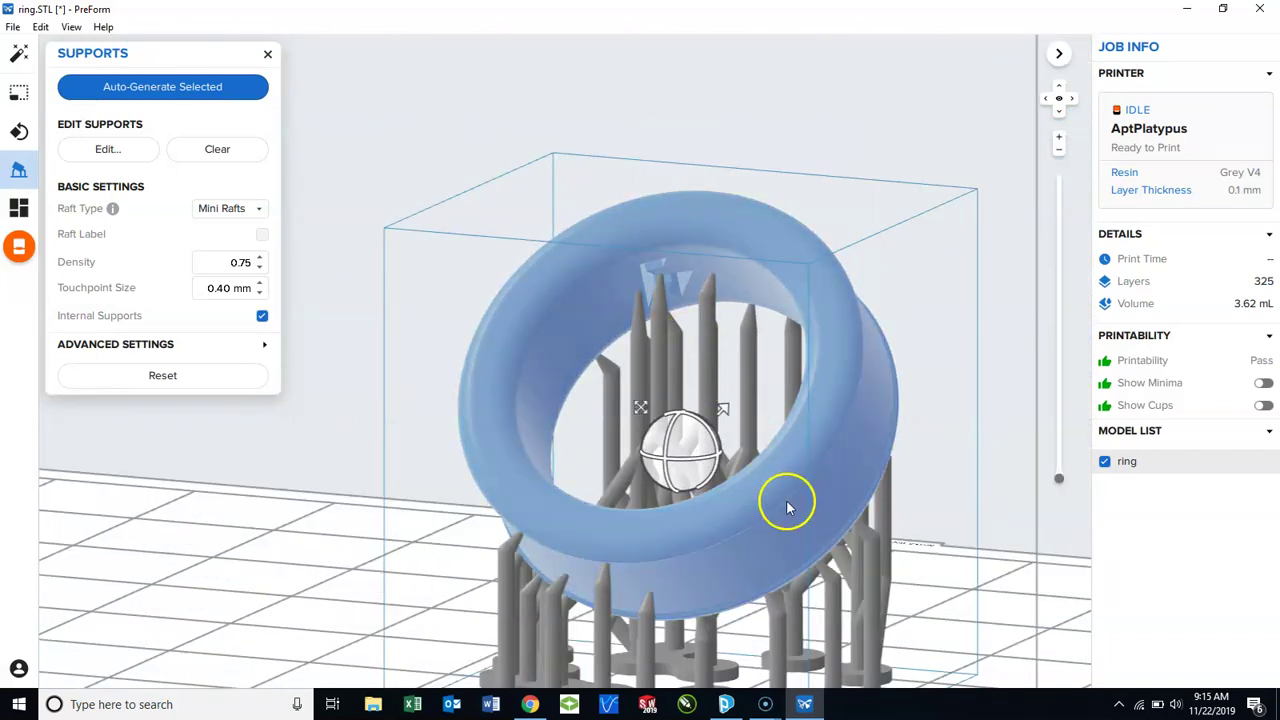
pyautogui.moveTo(789, 506)
pyautogui.mouseDown(button='right')
pyautogui.moveTo(749, 503)
pyautogui.moveTo(697, 530)
pyautogui.mouseUp(button='right')
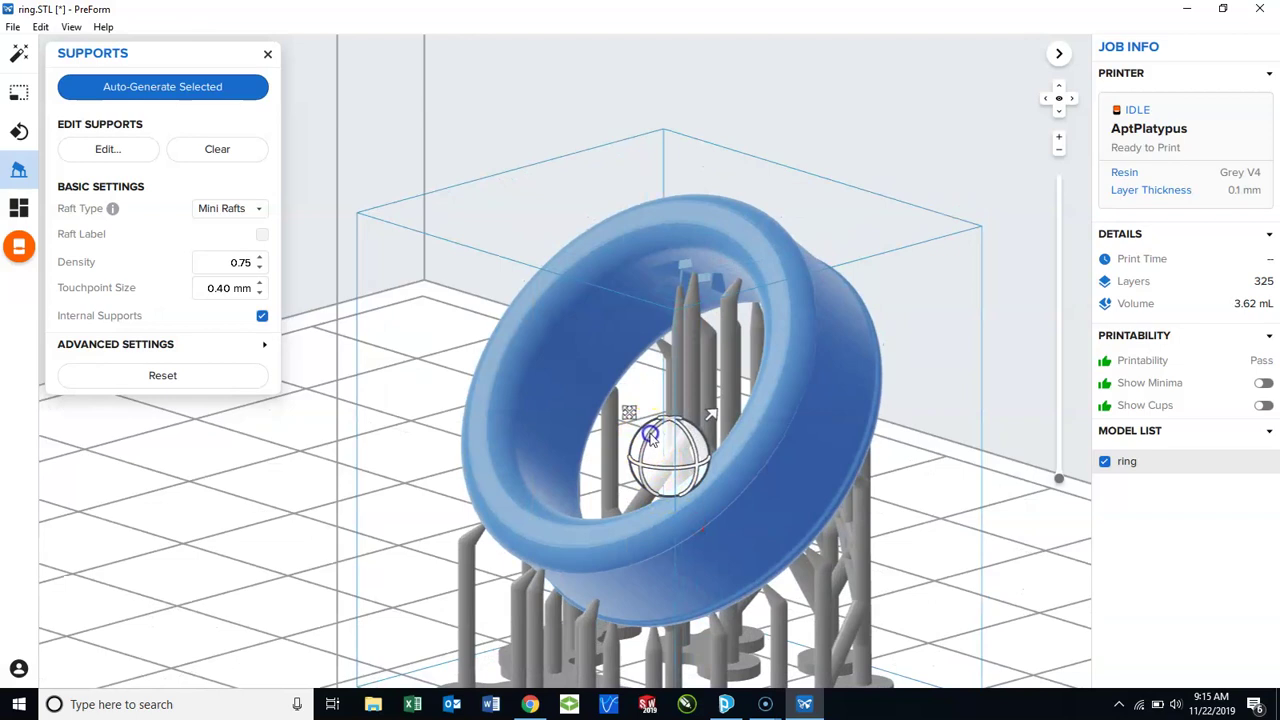
# Tilt the ring to a new orientation and regenerate supports, giving 259 layers at 3.40 mL.
pyautogui.moveTo(650, 433); pyautogui.dragTo(658, 430)
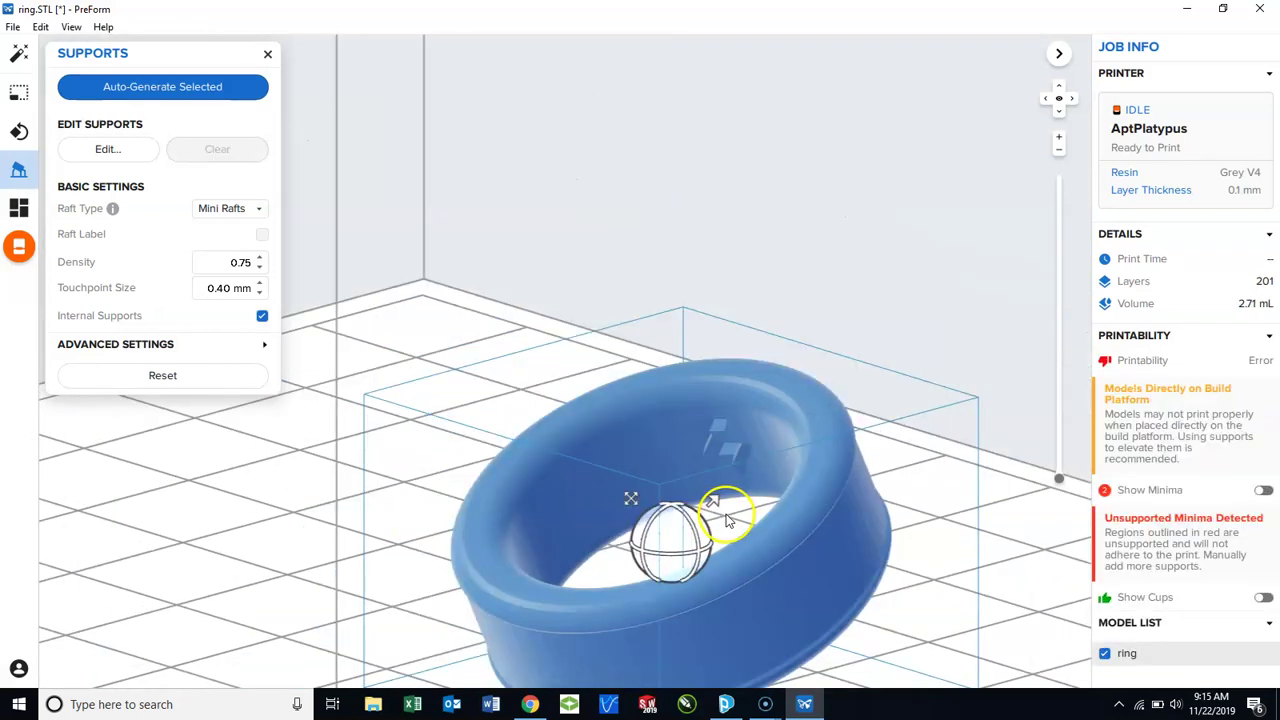
pyautogui.scroll(-5, 727, 517)
pyautogui.scroll(3, 737, 651)
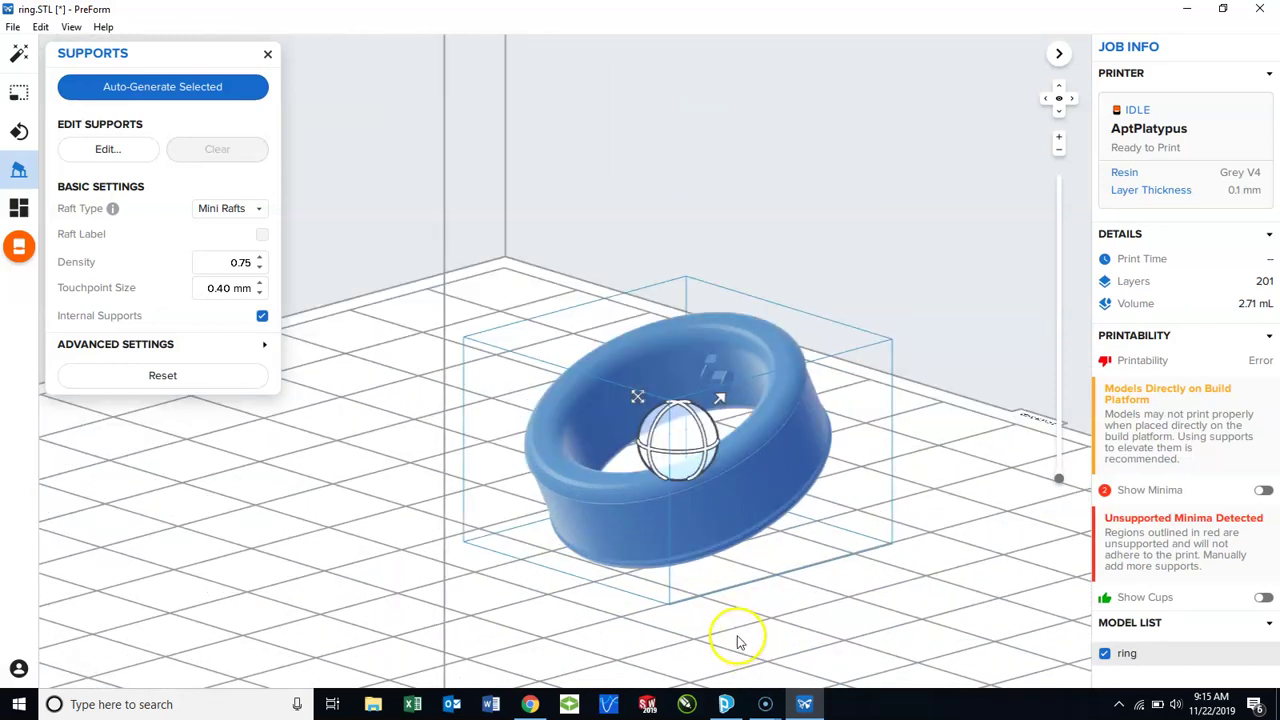
pyautogui.scroll(2, 737, 641)
pyautogui.click(125, 88)
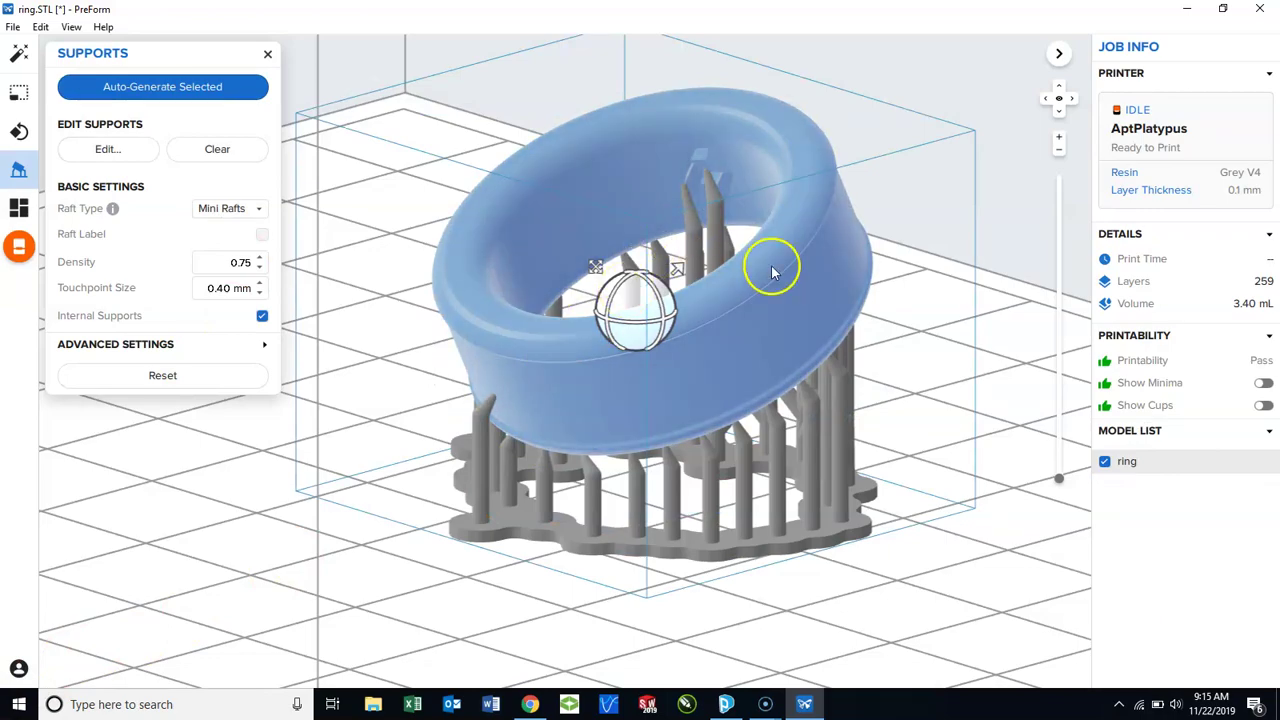
# Check the new supports from several angles and close the Supports panel.
pyautogui.moveTo(766, 266); pyautogui.dragTo(874, 280, button='right')
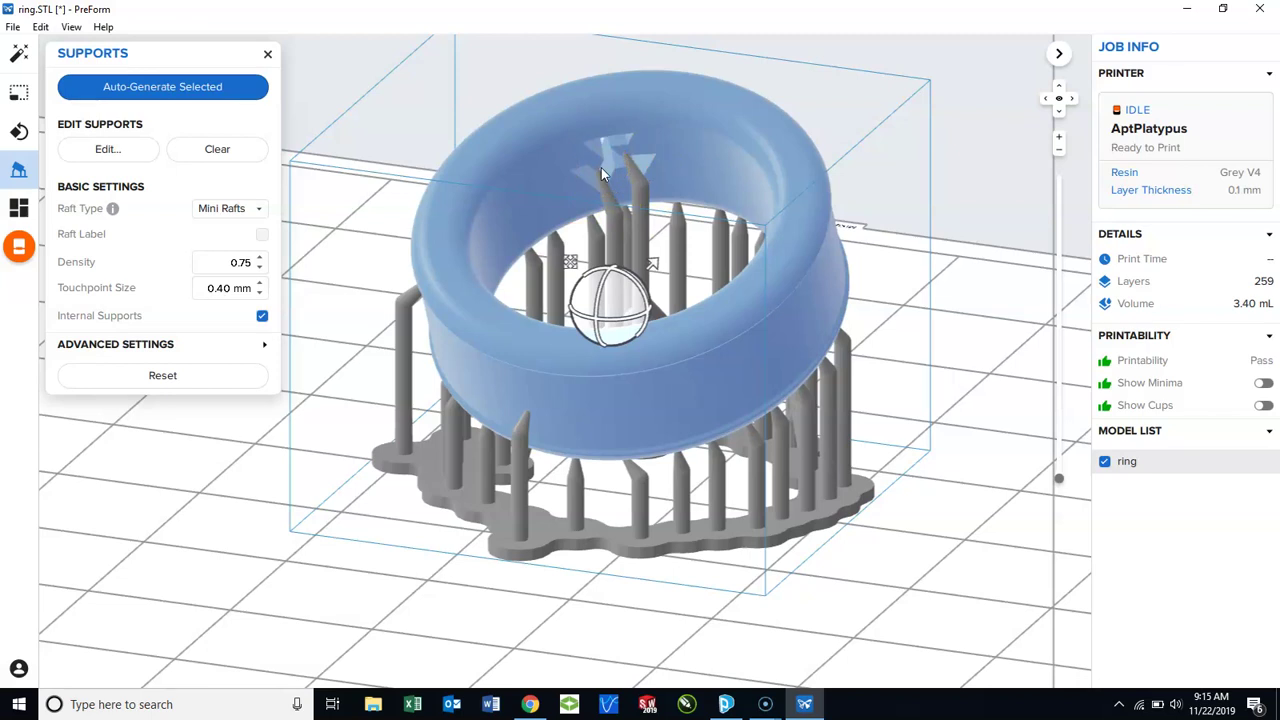
pyautogui.click(620, 466)
pyautogui.moveTo(645, 420); pyautogui.dragTo(799, 395, button='right')
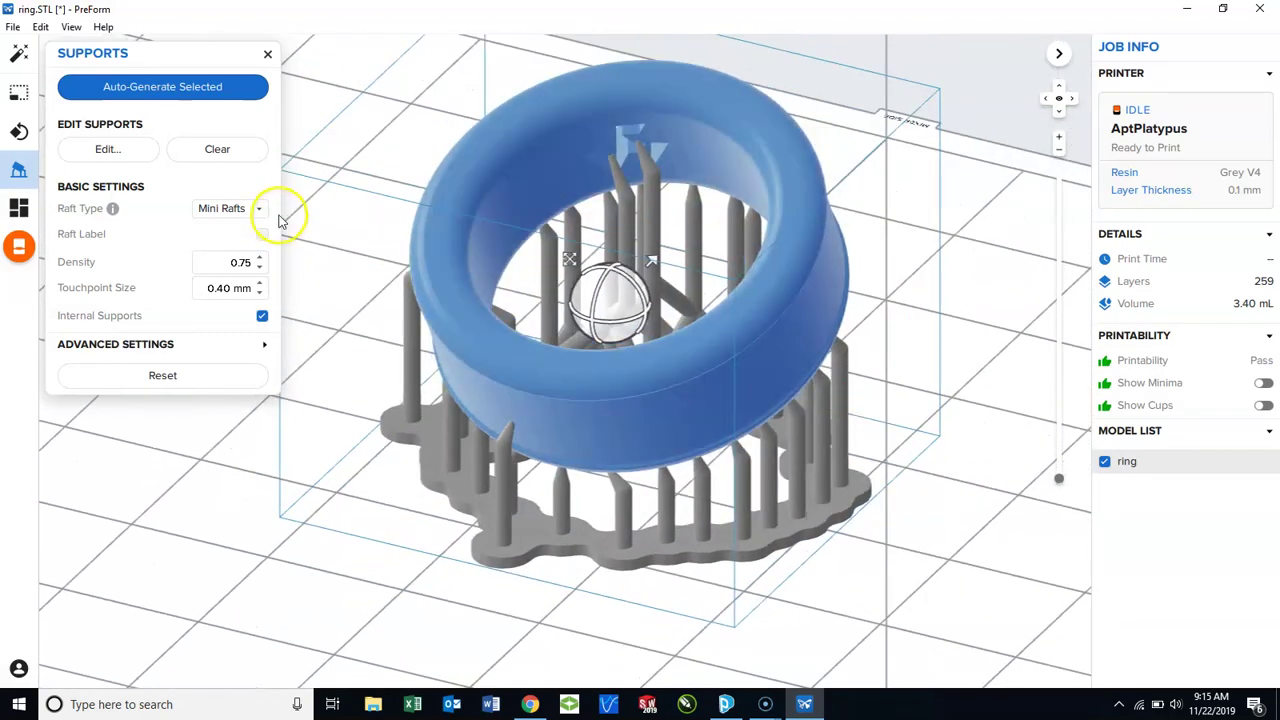
pyautogui.click(267, 53)
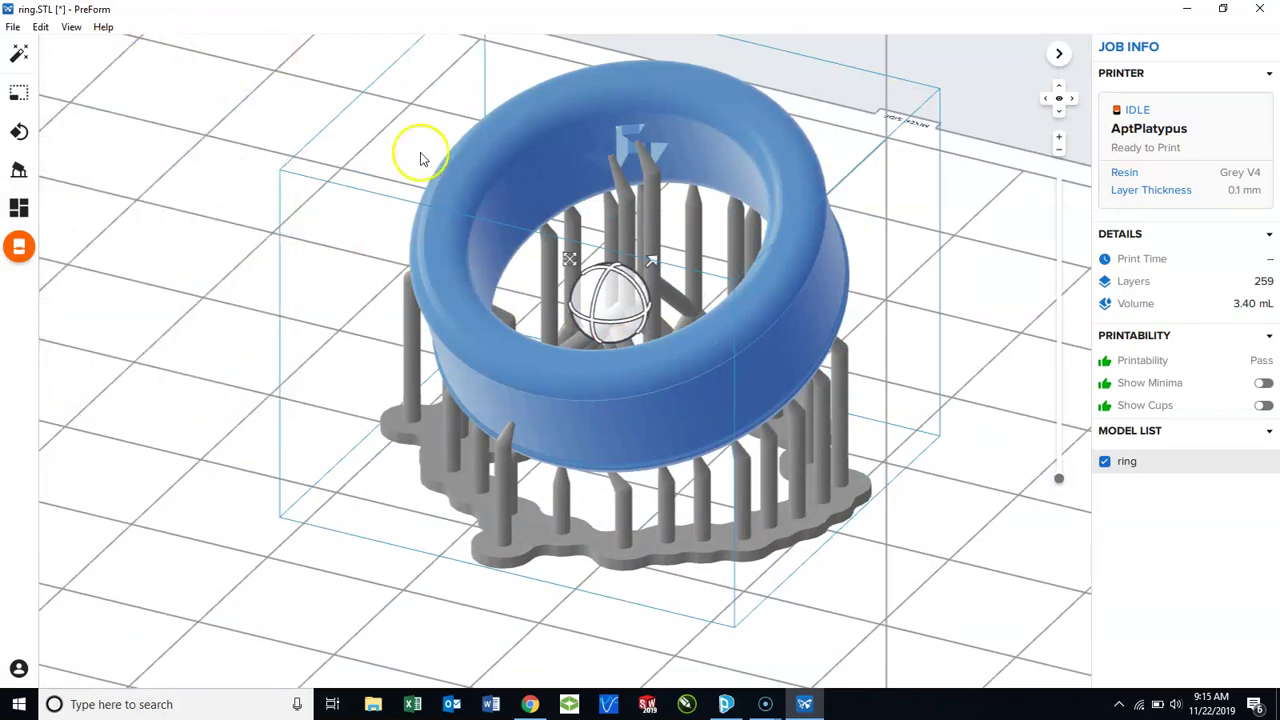
# Save As ring.form on the Desktop, then select the ring and orbit around it.
pyautogui.click(13, 27)
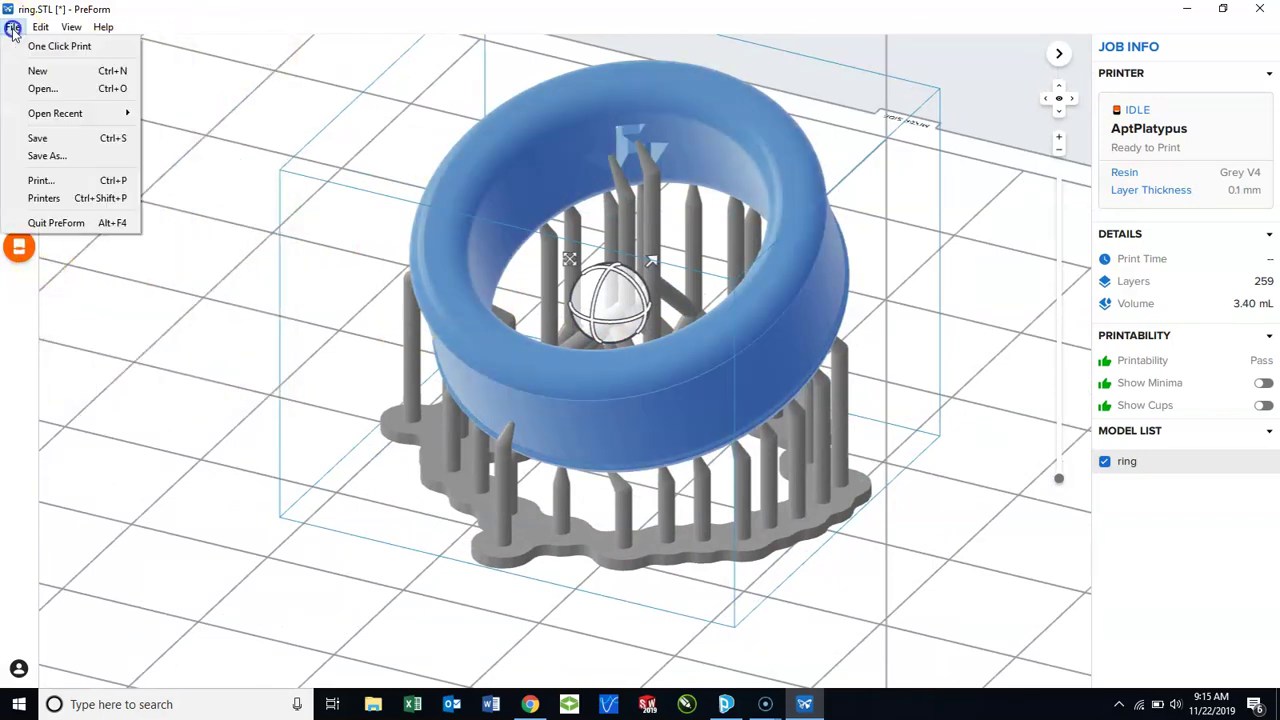
pyautogui.click(40, 155)
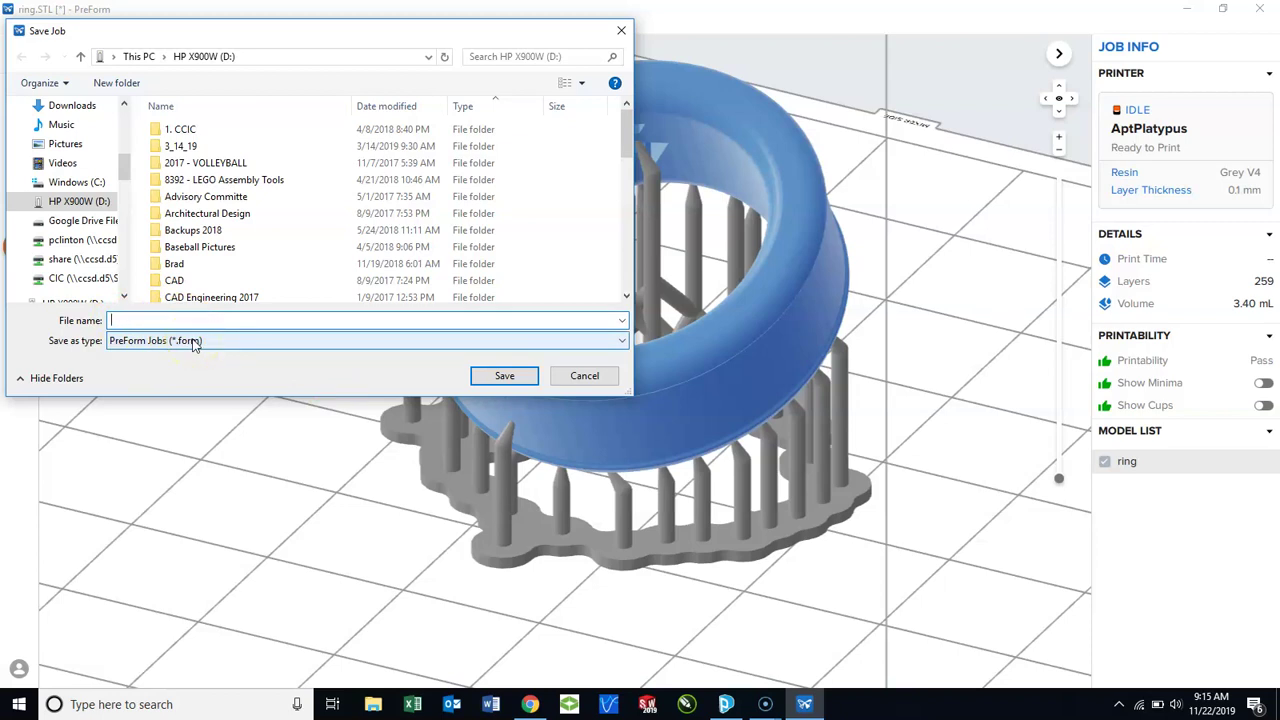
pyautogui.click(183, 327)
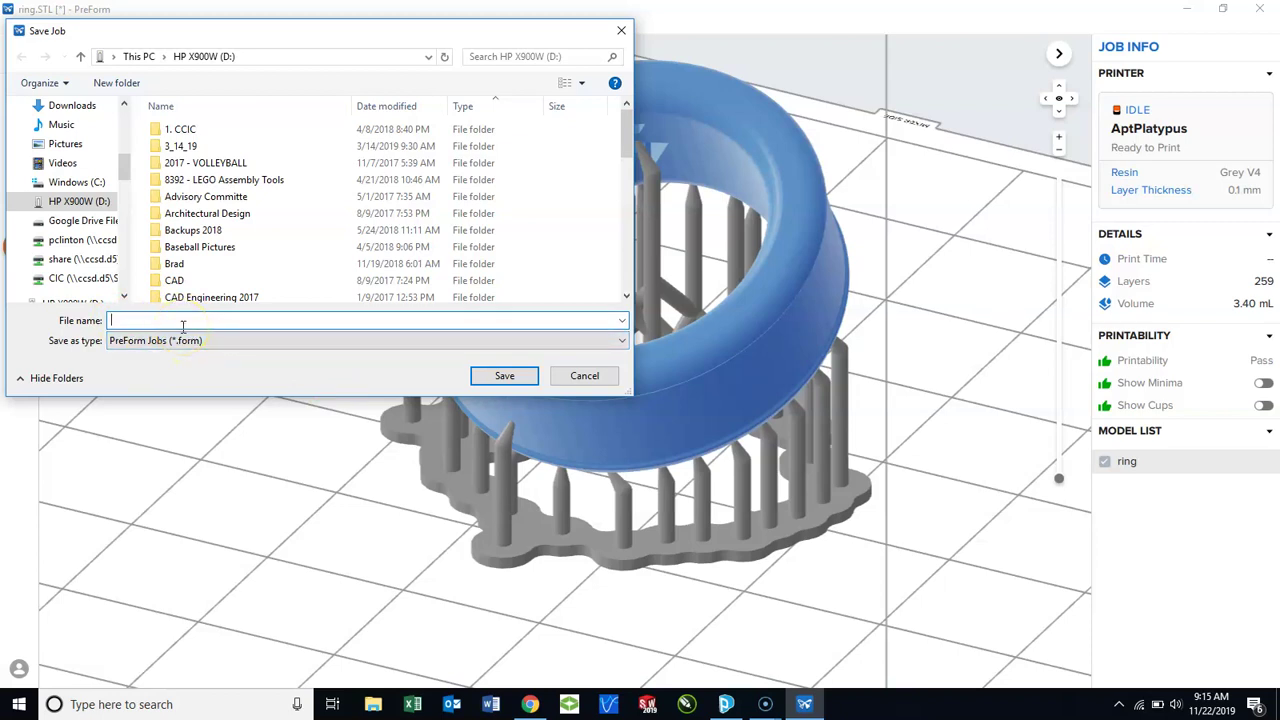
pyautogui.write('ring')
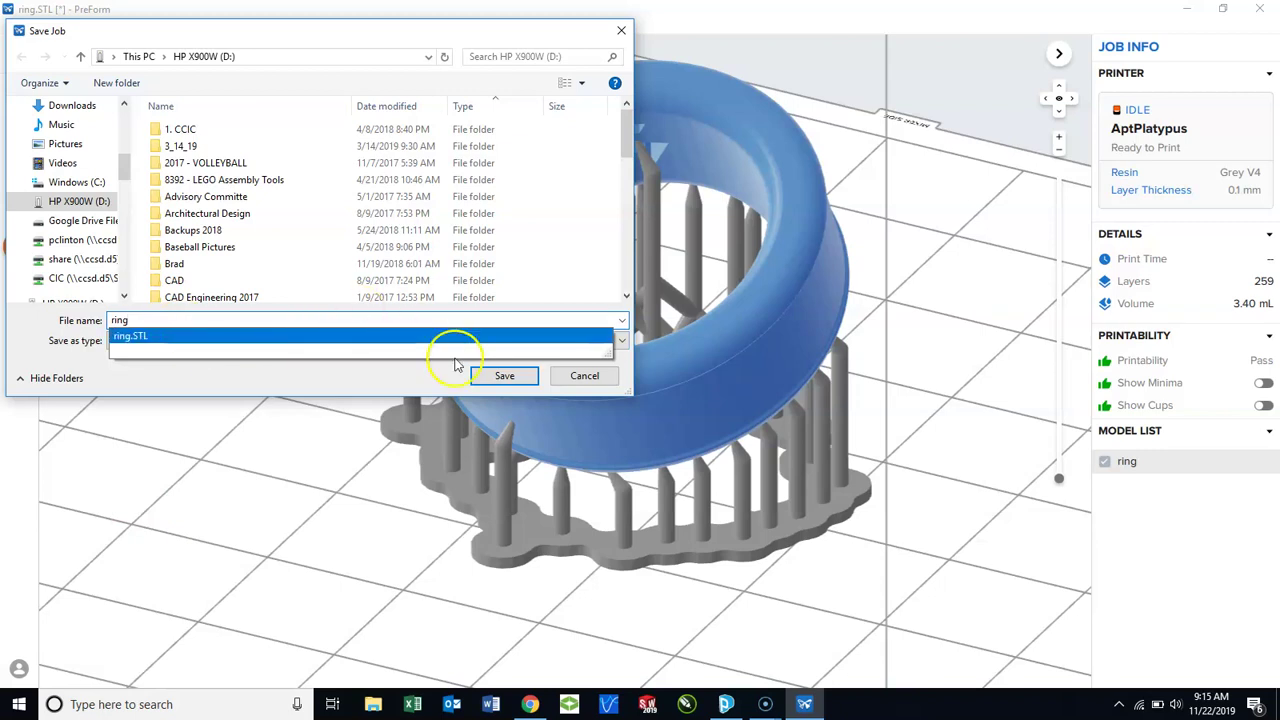
pyautogui.moveTo(120, 172); pyautogui.dragTo(120, 115)
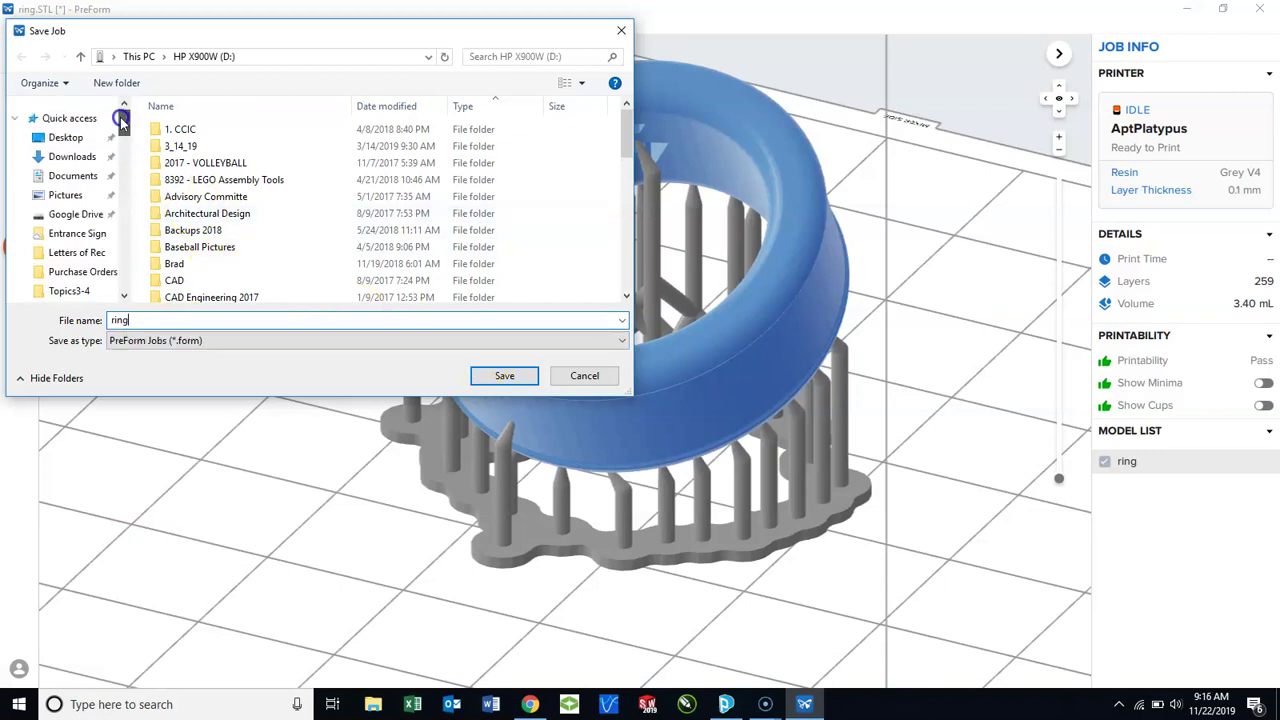
pyautogui.click(66, 137)
pyautogui.click(510, 372)
pyautogui.click(368, 433)
pyautogui.moveTo(718, 484); pyautogui.dragTo(655, 512, button='right')
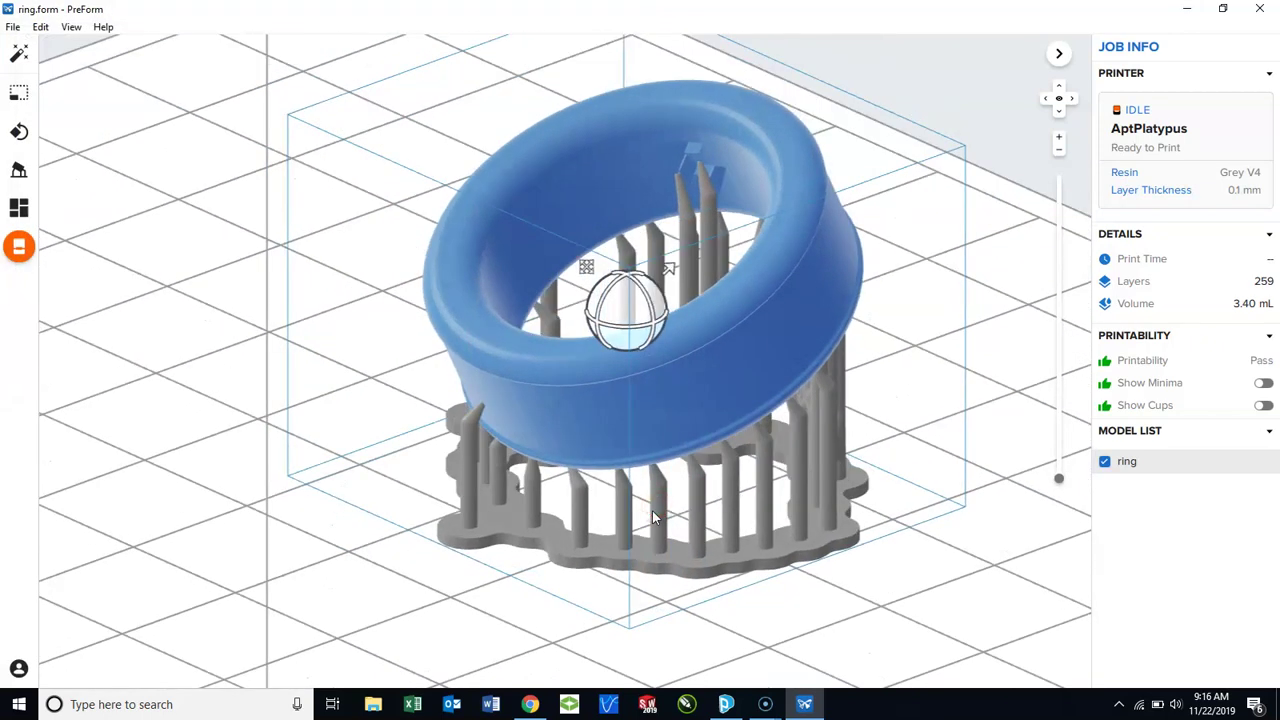